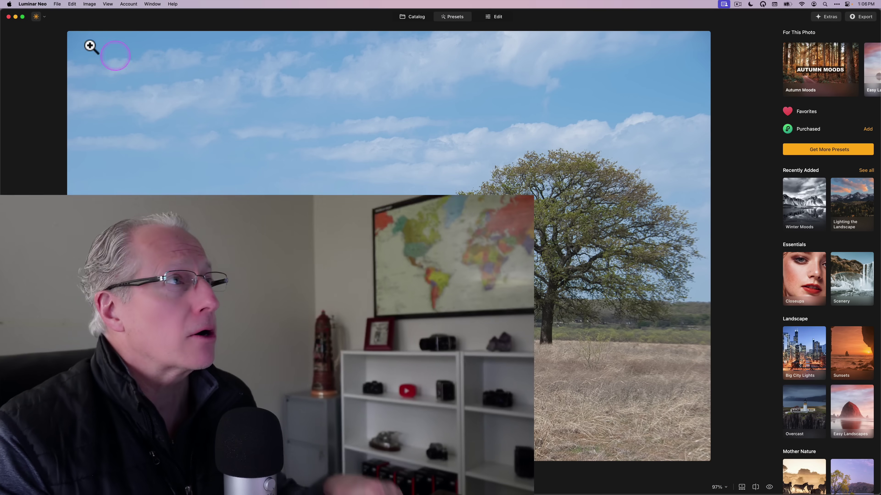
- Glance at the Luminar Neo app menu, then switch to the Preview slide titled 'Luminar Neo 1.23.0'
left_click(35, 4)
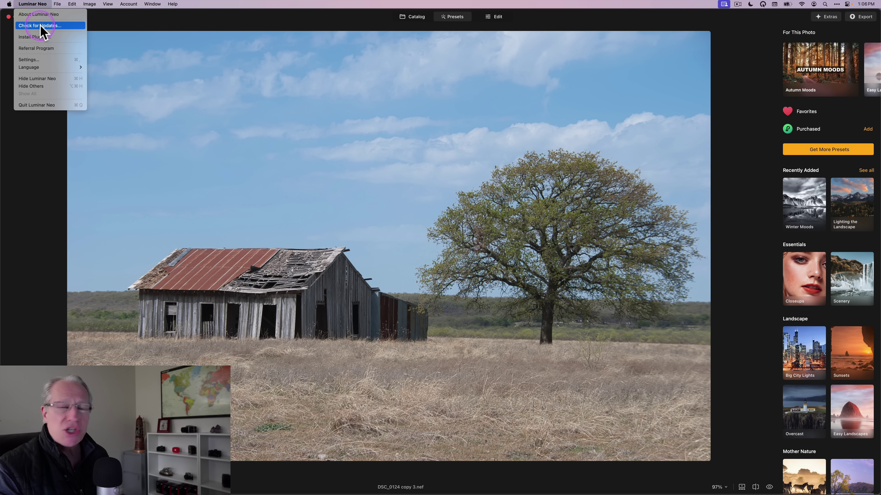
left_click(117, 15)
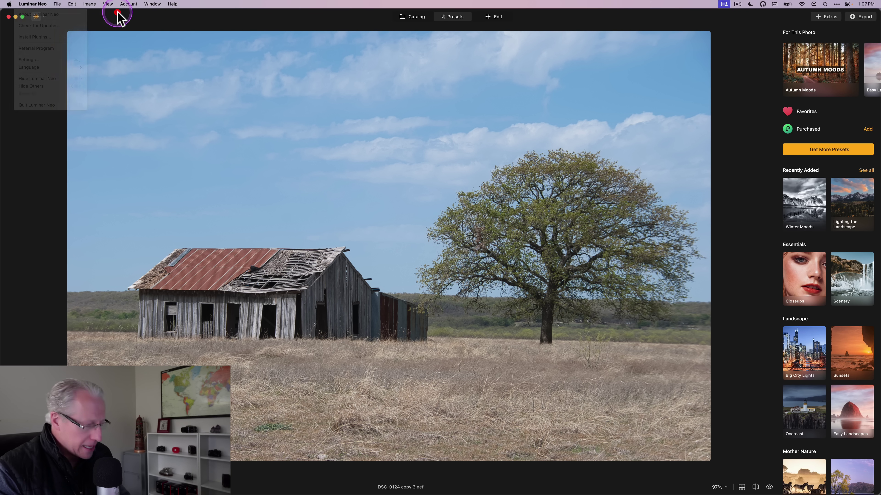
key("super+Tab")
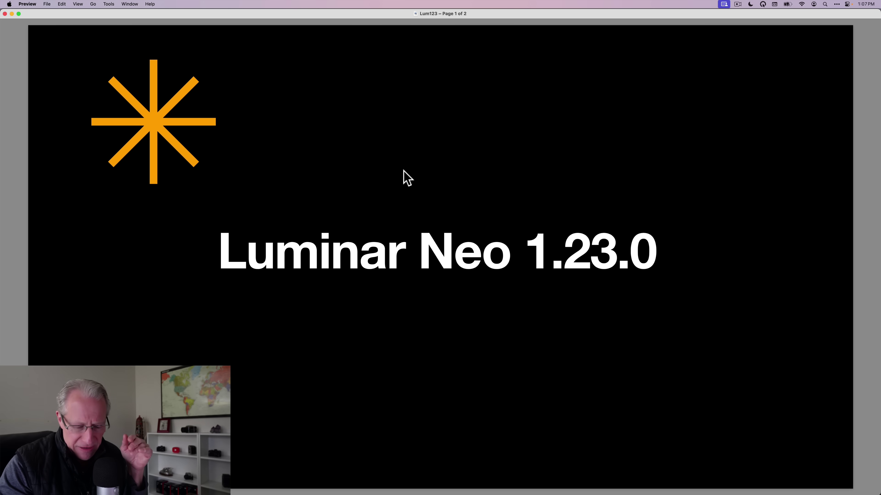
- Advance Preview to the page 2 What's New slide, then switch back to Luminar Neo
key("Down")
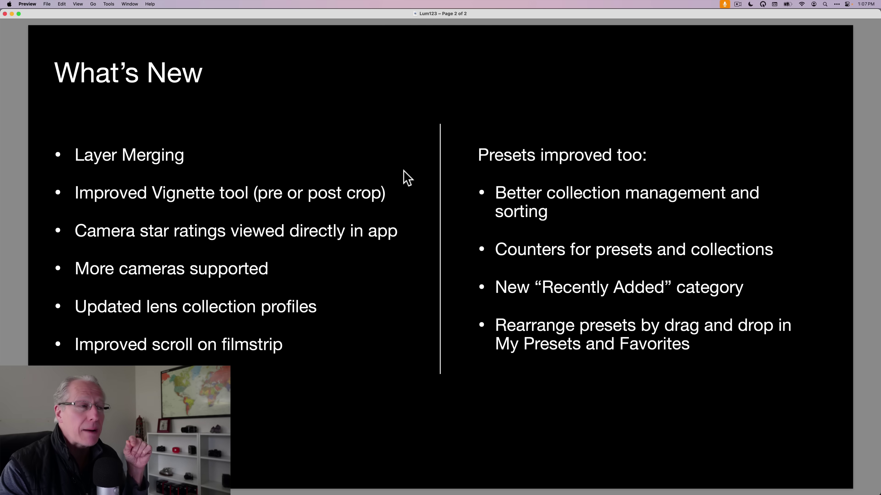
left_click(257, 244)
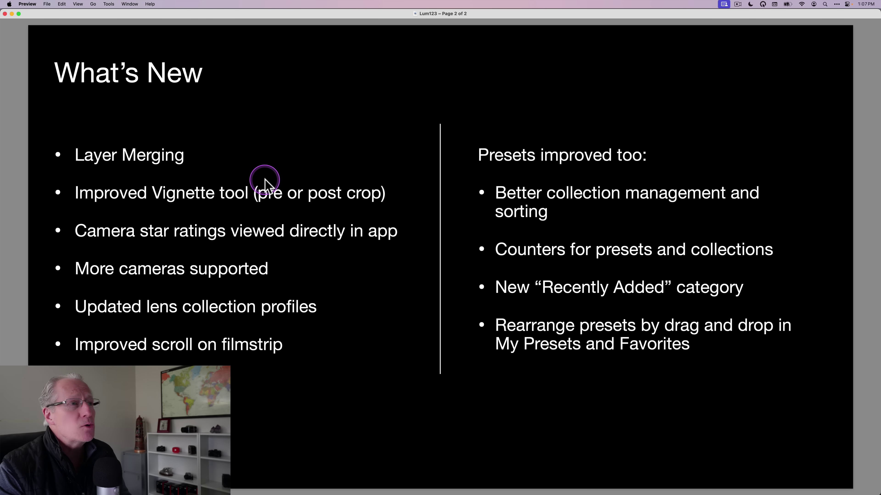
key("super+Tab")
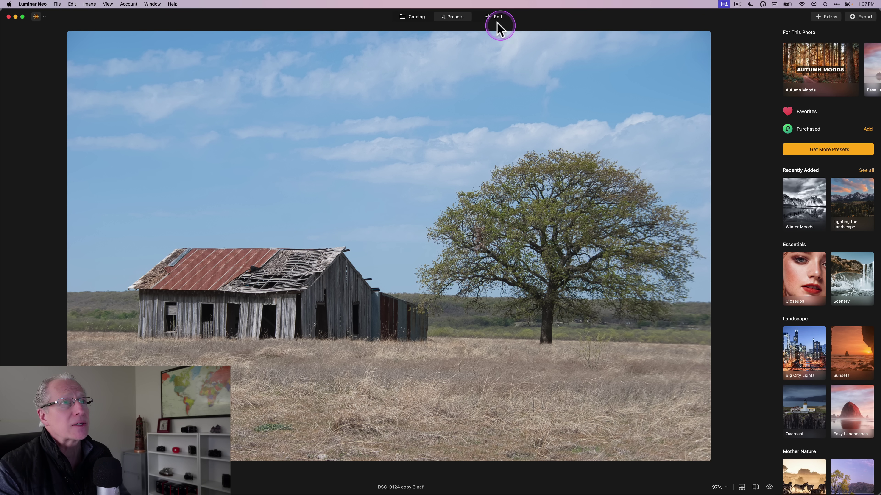
- Browse the Purchased presets, then preview B&W Streets and Hyperdrive from Favorites on the photo
left_click(802, 129)
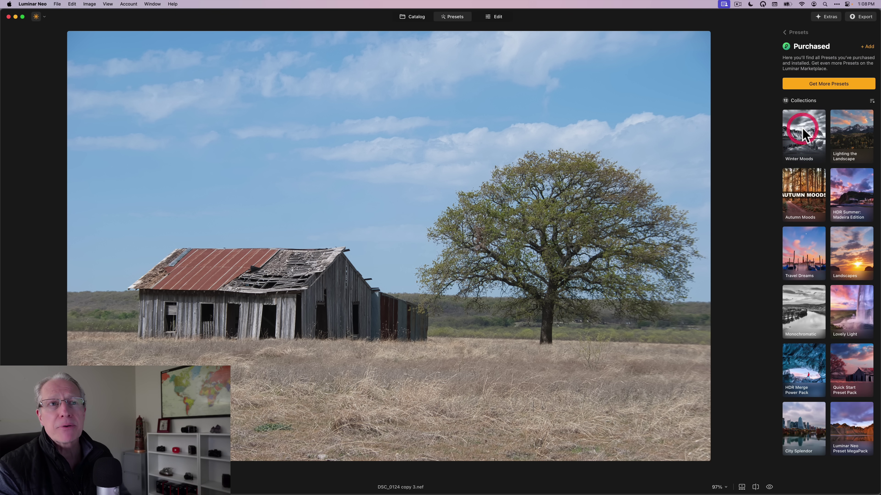
left_click(784, 100)
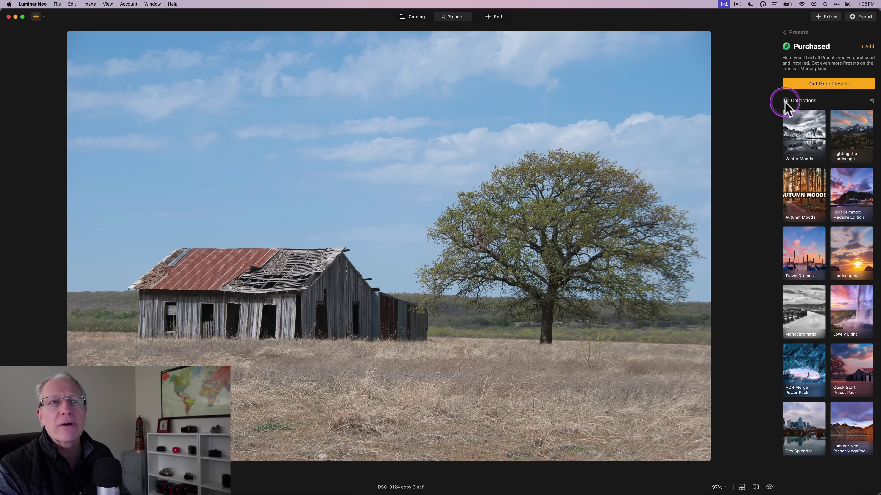
left_click(784, 32)
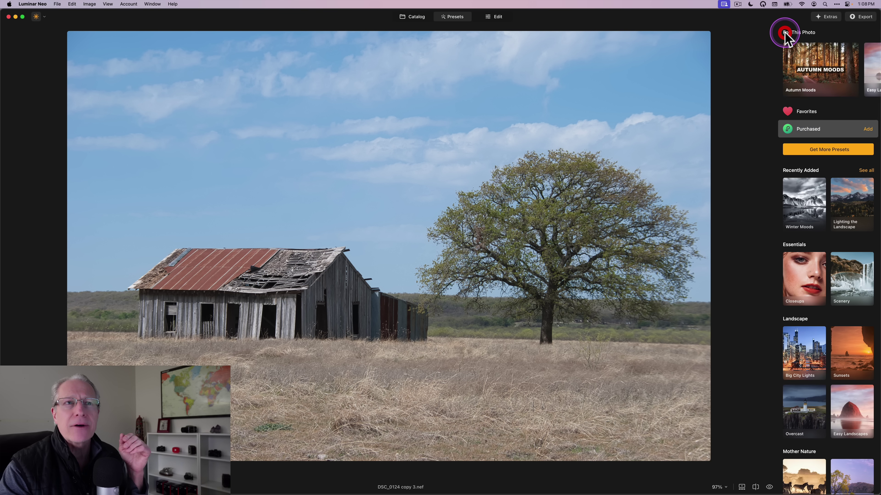
left_click(802, 115)
left_click(803, 117)
left_click(805, 140)
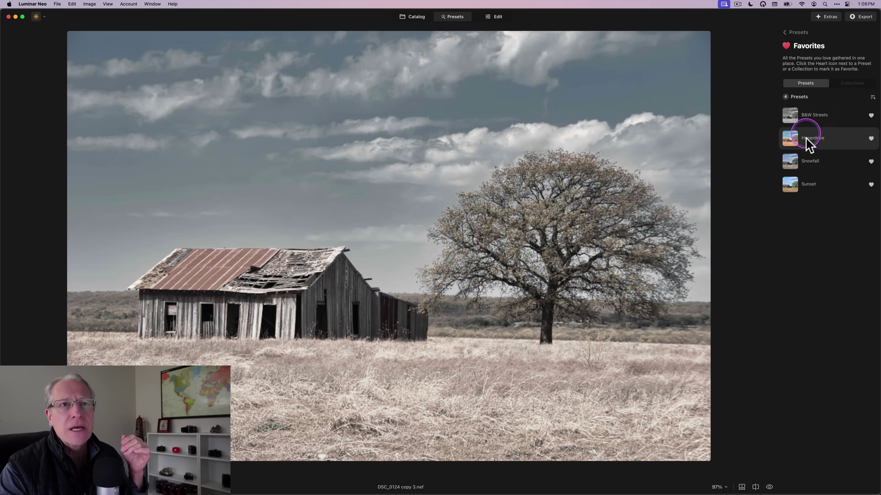
- Try Snowfall, then drag Snowfall above Hyperdrive and Sunset to the top of Favorites
left_click(793, 160)
left_click_drag(793, 160, 788, 128)
left_click_drag(790, 186, 784, 107)
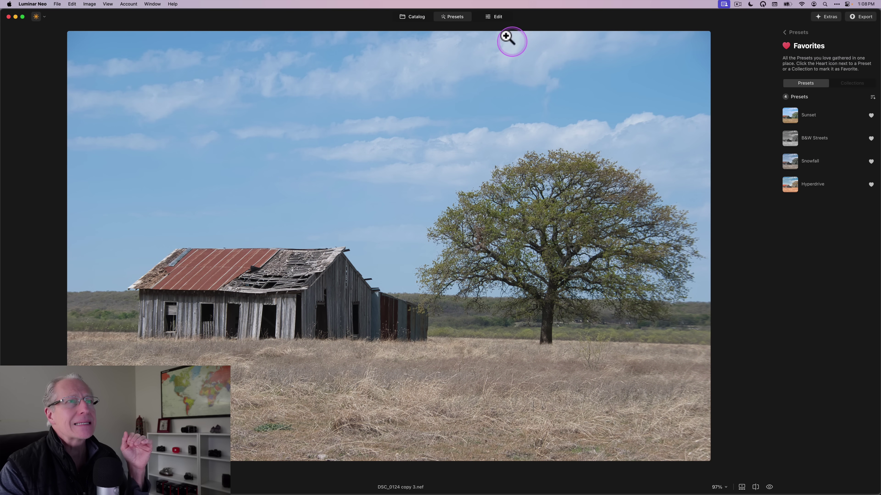
- Add a vignette with Amount -100, Size 0, Pre-crop mode and Feather -100
left_click(497, 16)
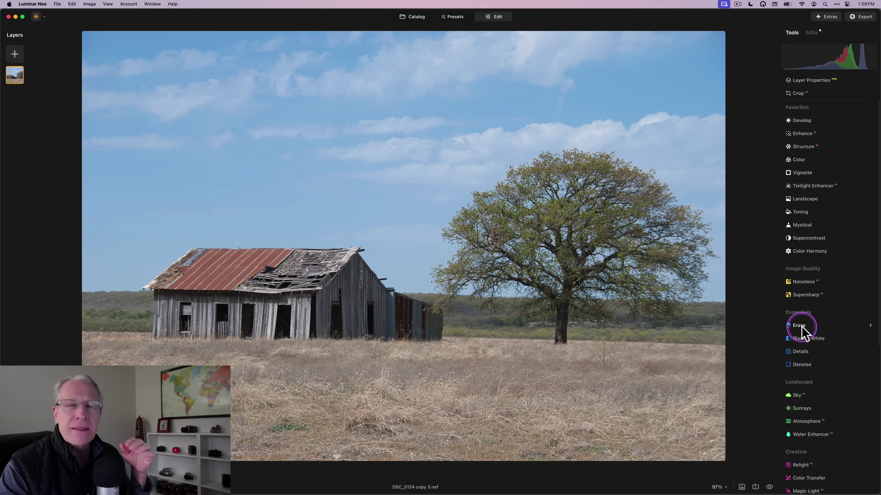
left_click(802, 173)
left_click_drag(831, 222, 766, 216)
left_click_drag(832, 232, 772, 234)
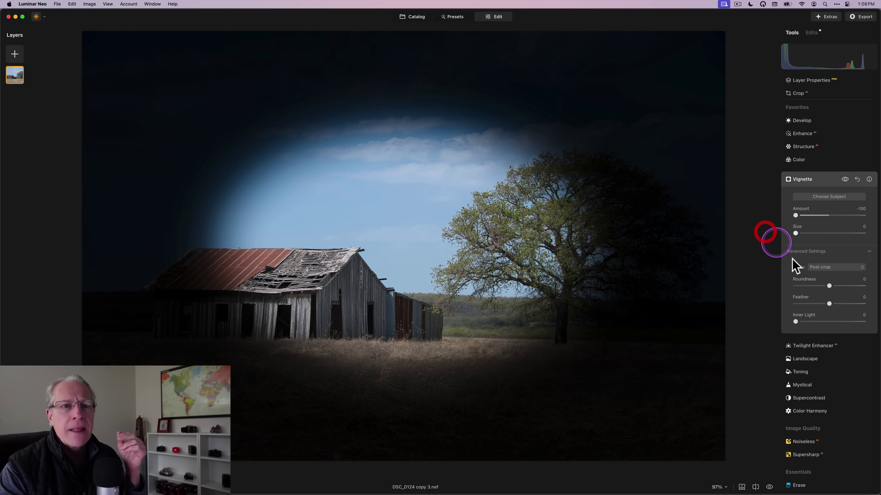
left_click(827, 268)
left_click(824, 285)
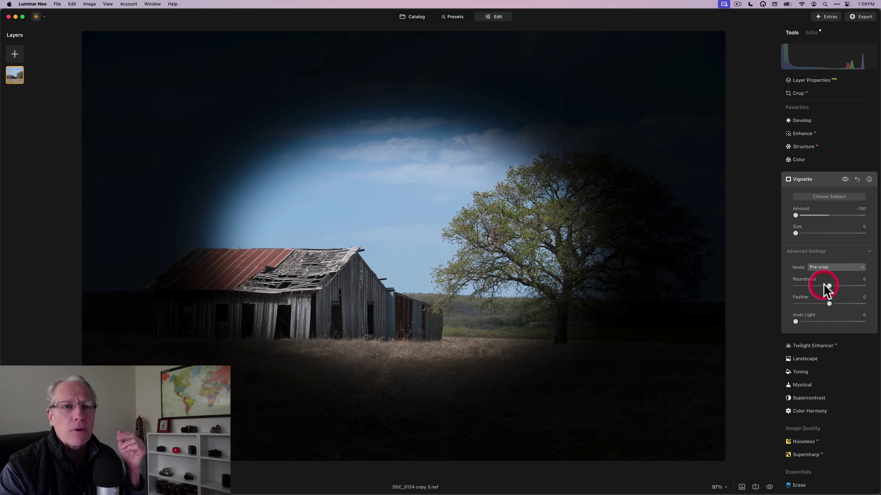
left_click_drag(829, 304, 739, 308)
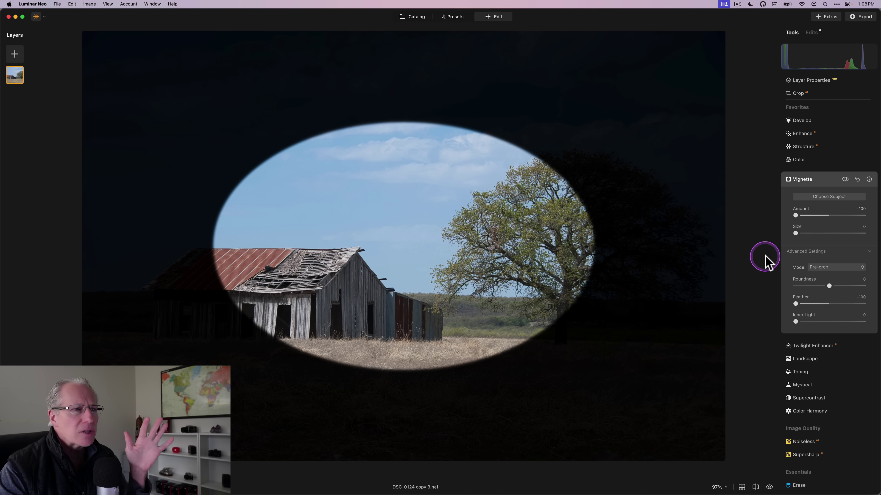
left_click(821, 180)
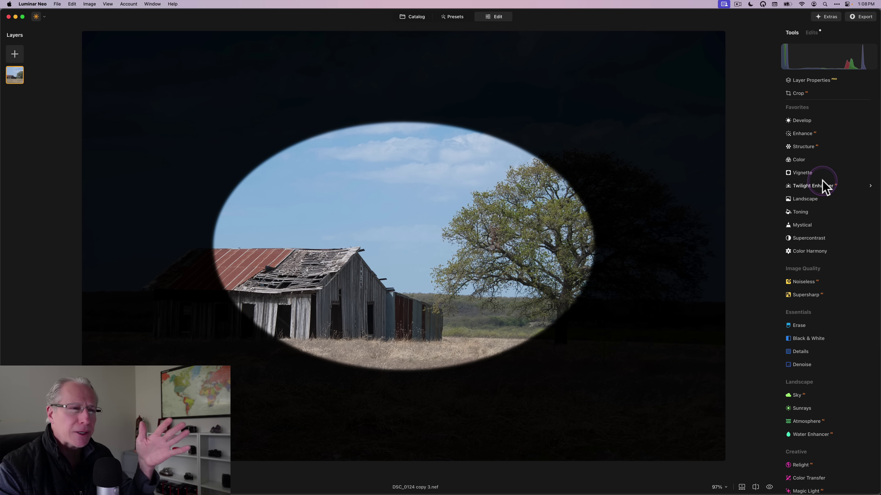
- Try a Transposed portrait crop, then reset the crop ratio back to Original
left_click(801, 97)
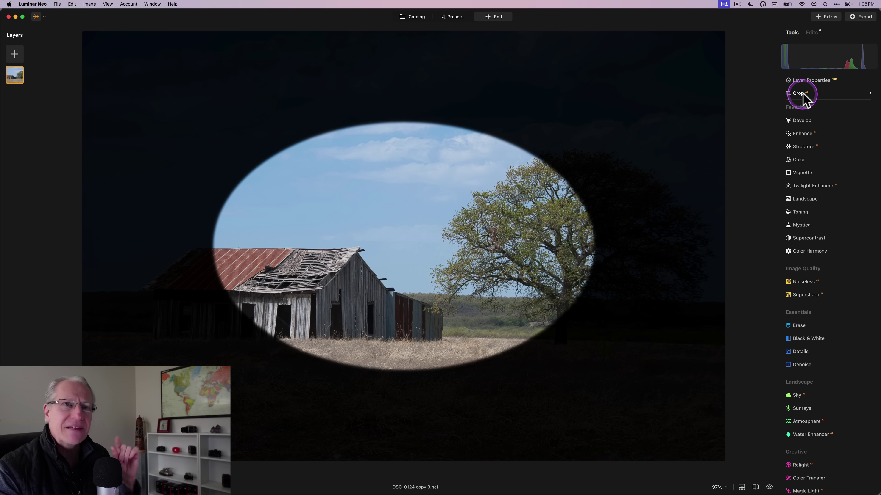
left_click(861, 123)
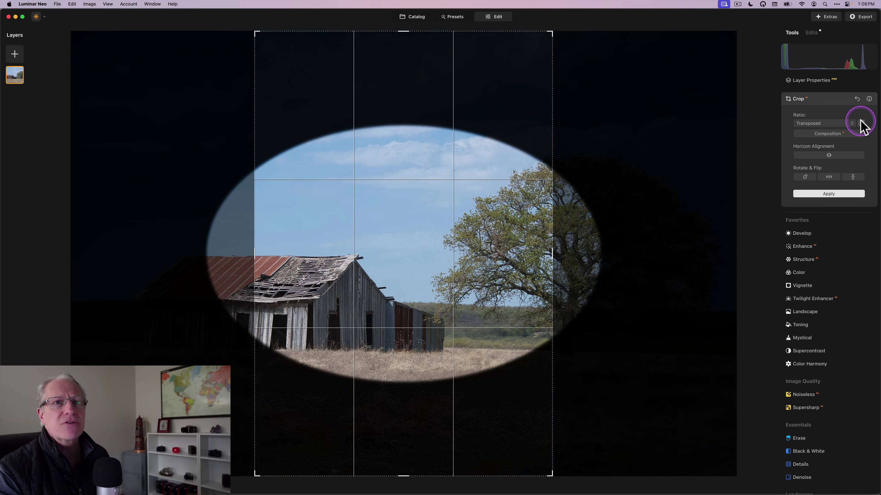
left_click(828, 193)
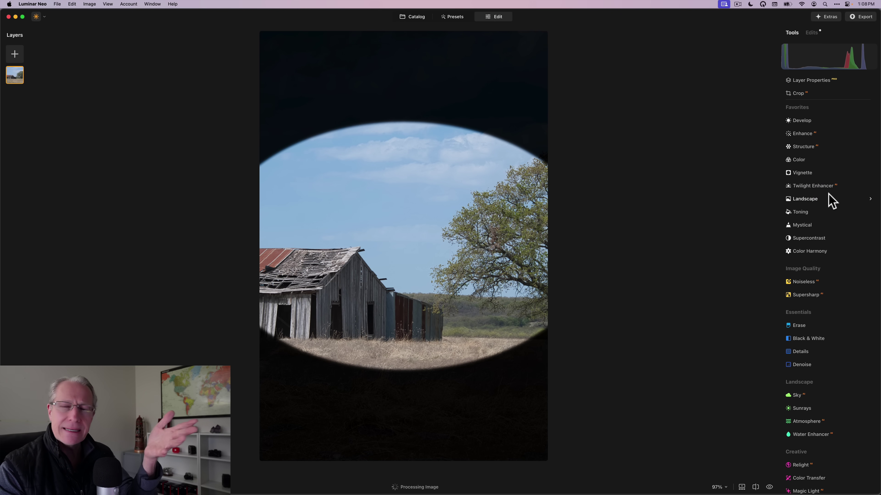
left_click(798, 93)
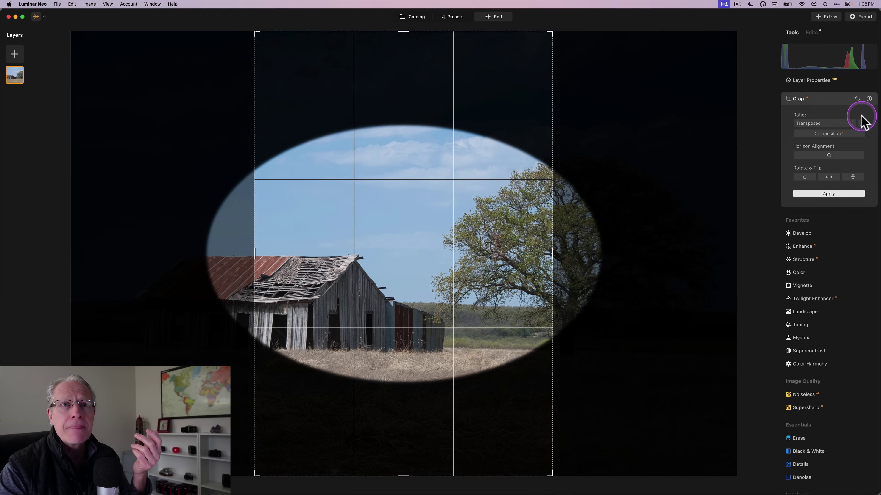
left_click(862, 123)
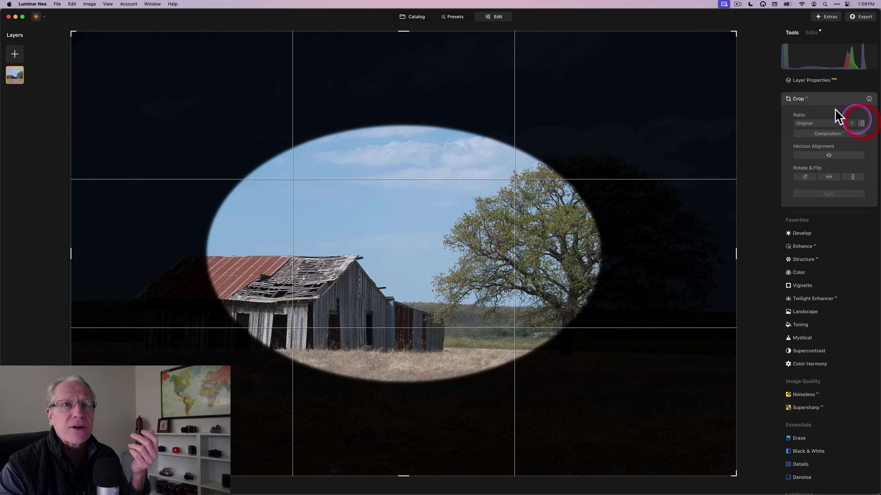
left_click(810, 99)
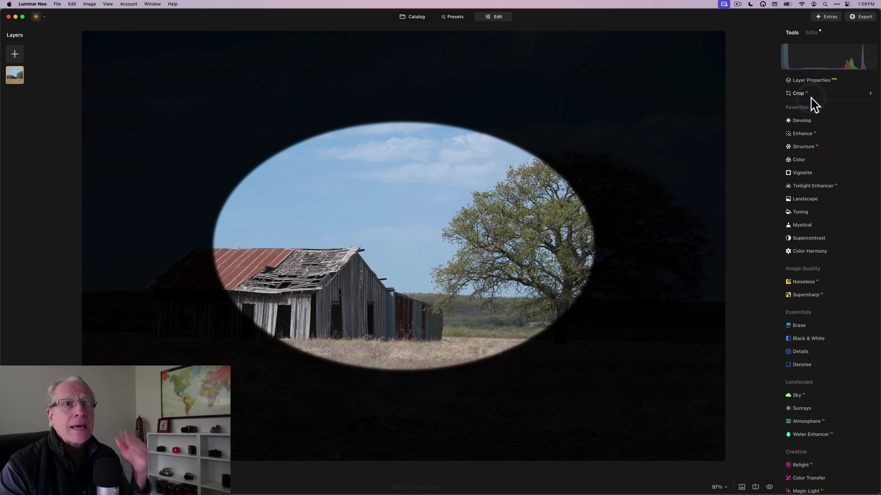
- Switch the vignette's Mode to Post-crop from the applied edits list
left_click(814, 33)
left_click(813, 155)
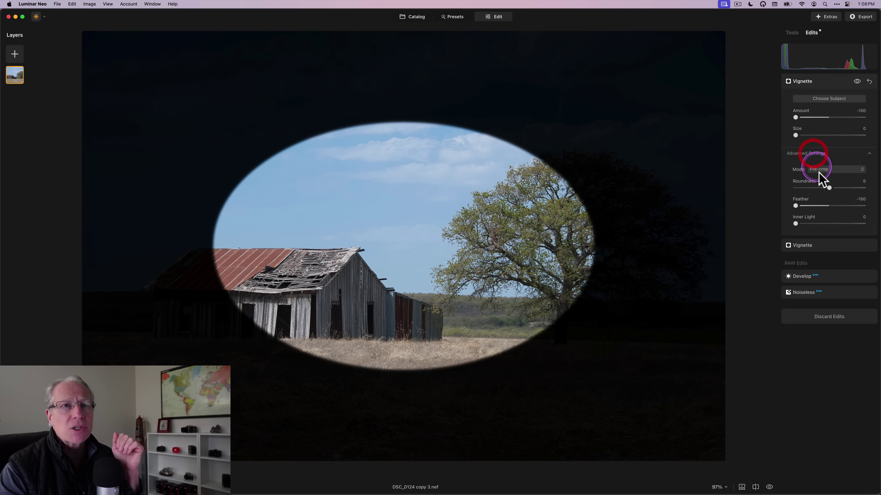
left_click(820, 170)
left_click(822, 180)
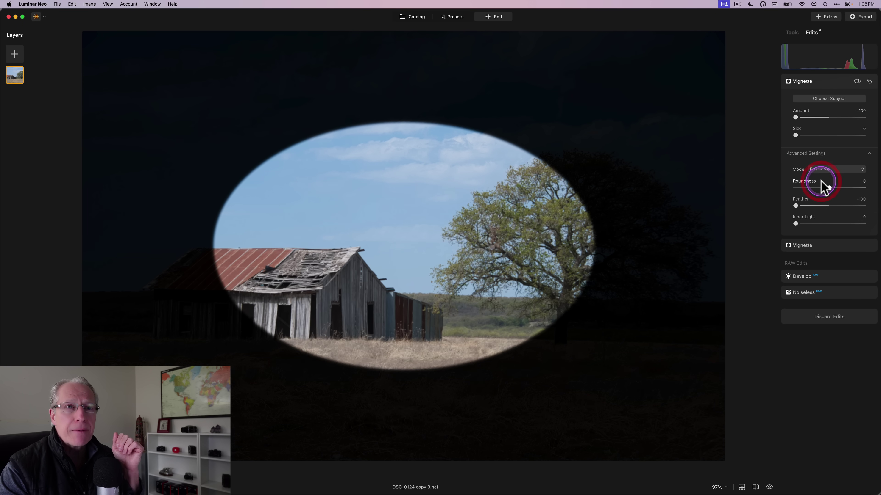
- Apply a Transposed portrait crop, then undo the crop and vignette edits with Cmd-Z
left_click(793, 34)
left_click(807, 94)
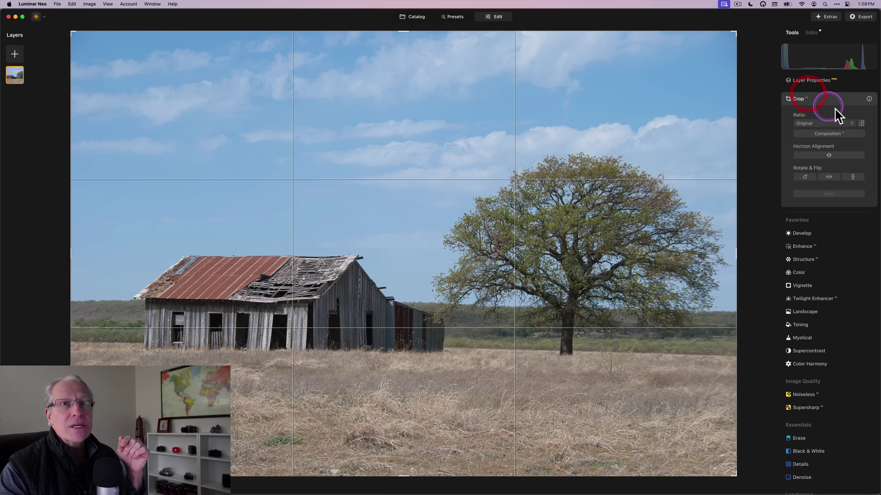
left_click(862, 124)
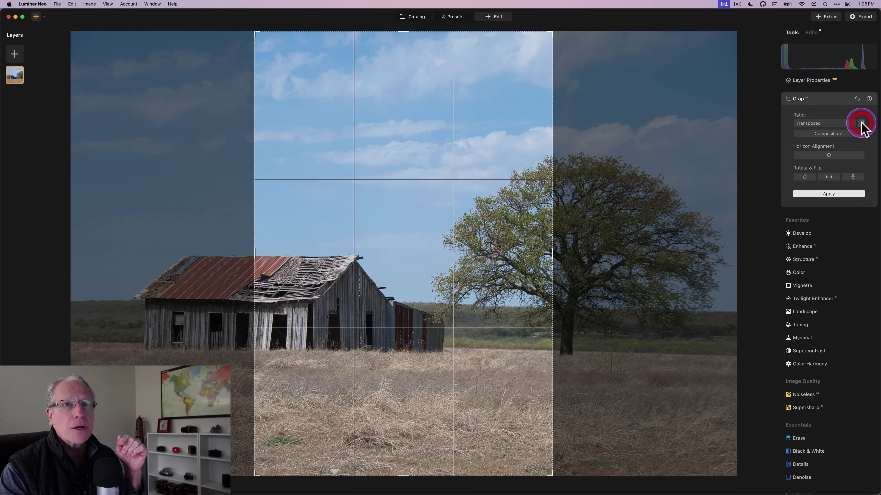
left_click(831, 194)
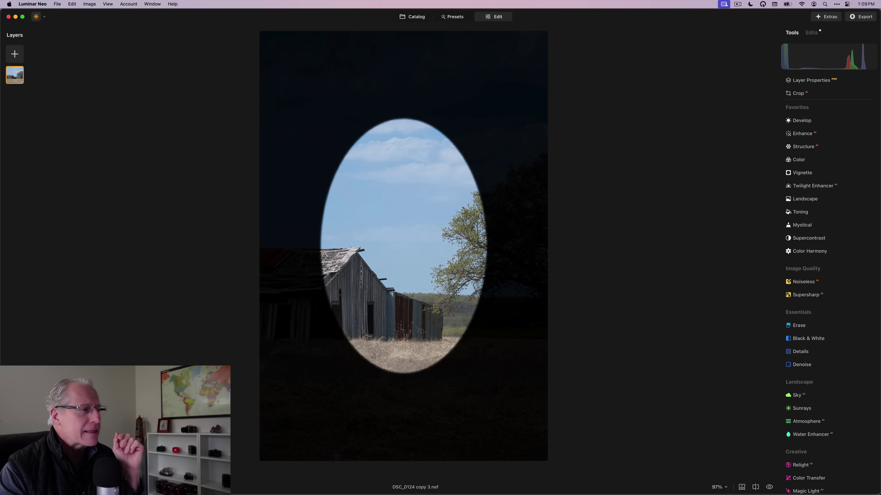
key("super+z")
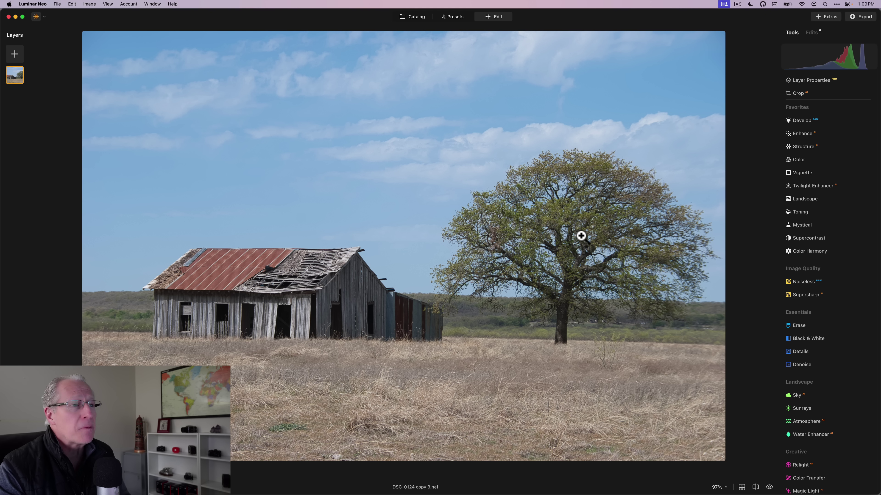
key("super+Tab")
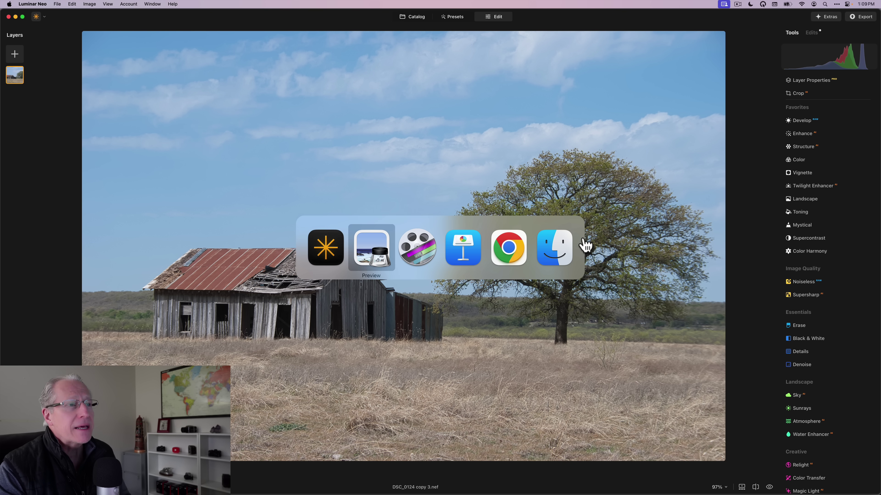
key("super+Tab")
key("super+Tab")
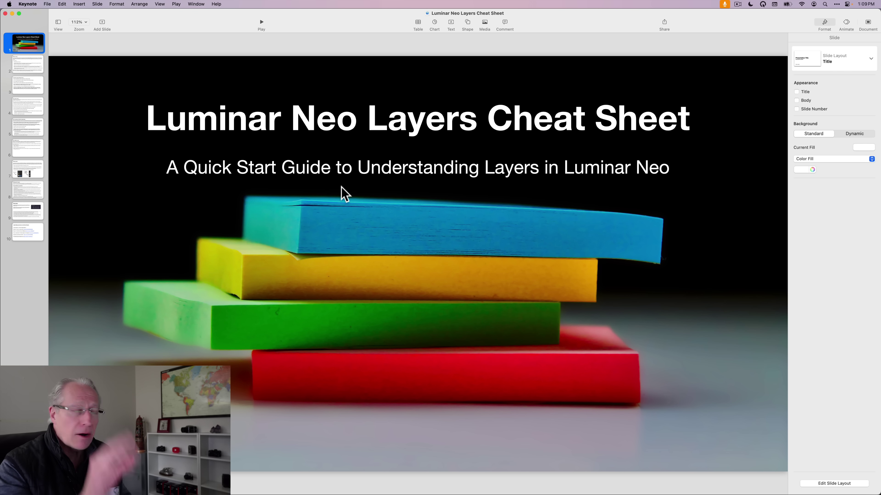
key("super+Tab")
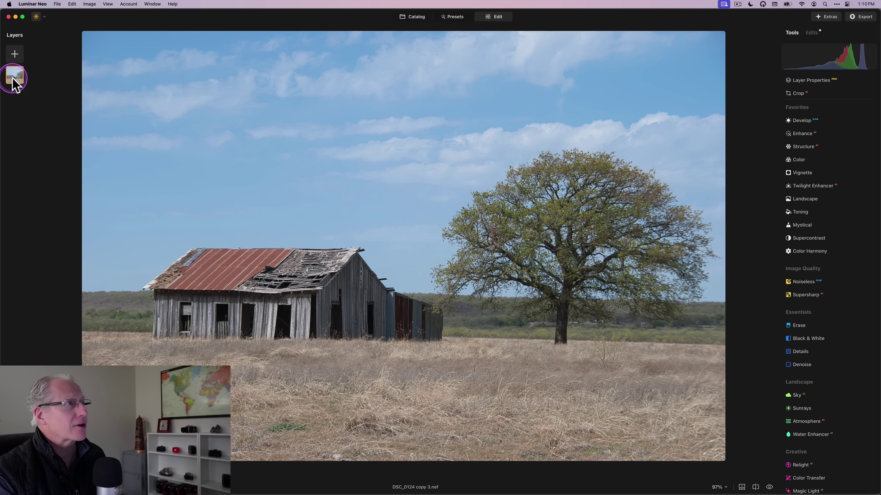
- Add a new layer using the grungy texture image from My Images
left_click(14, 54)
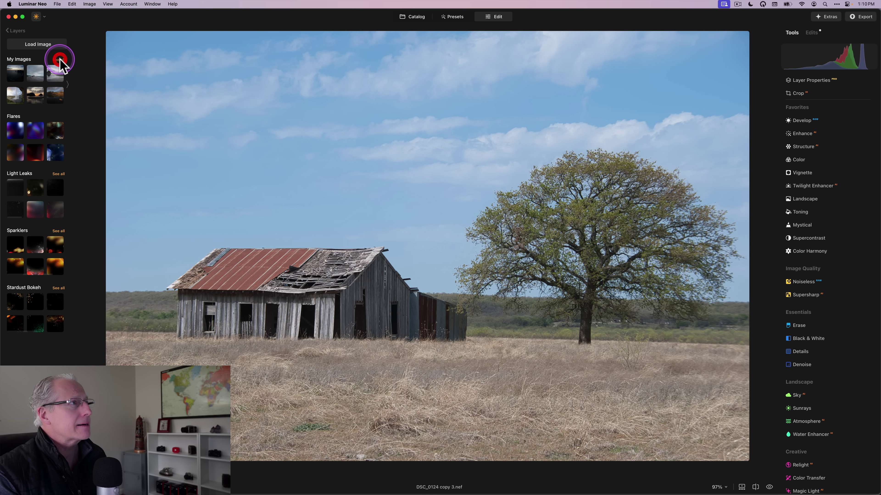
left_click(59, 60)
scroll(59, 293, "down", 5)
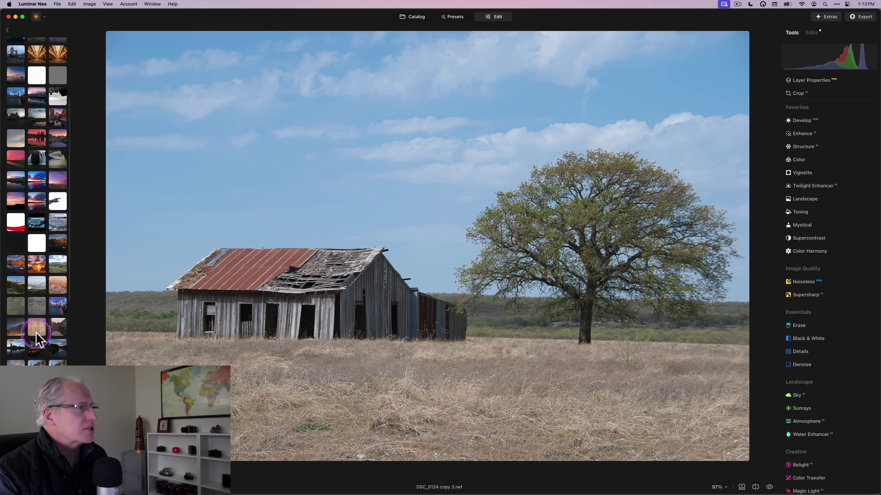
left_click(36, 334)
- Fade the texture layer's opacity to 24
left_click(497, 17)
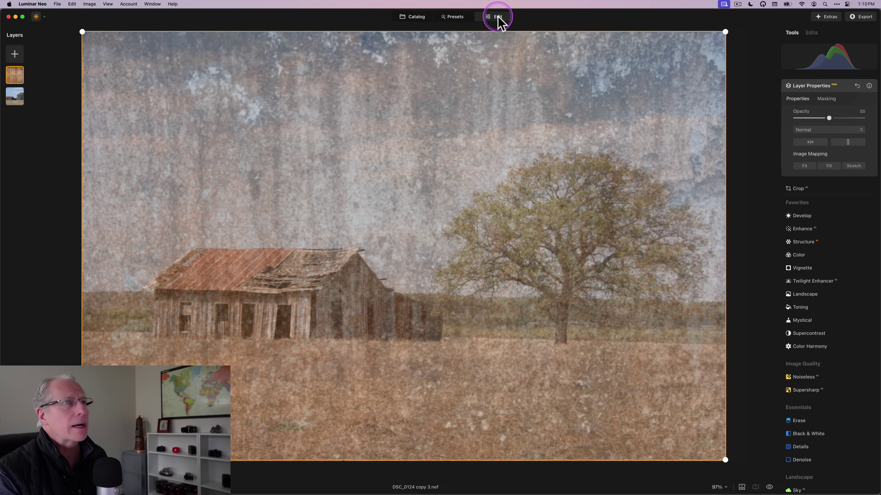
left_click_drag(802, 118, 812, 120)
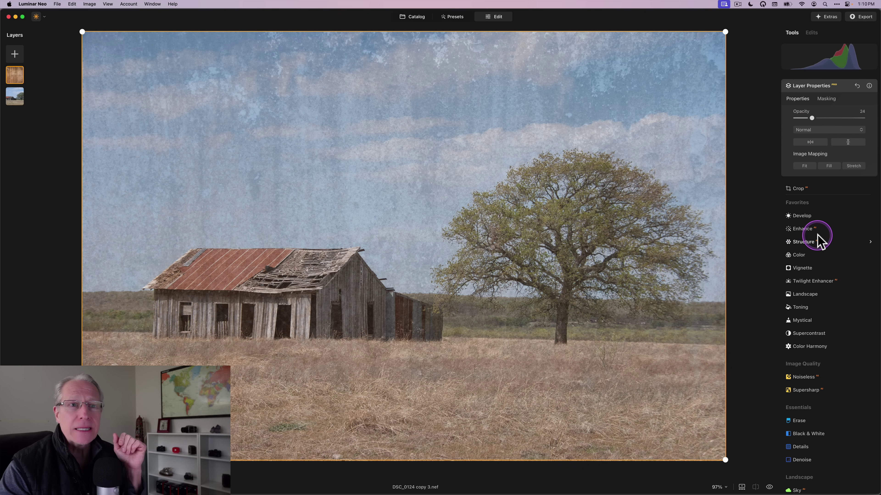
left_click(813, 86)
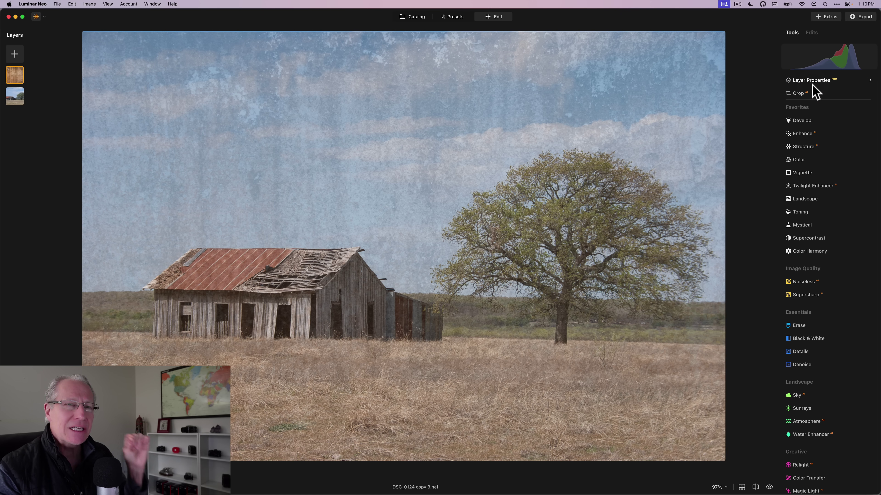
left_click(803, 163)
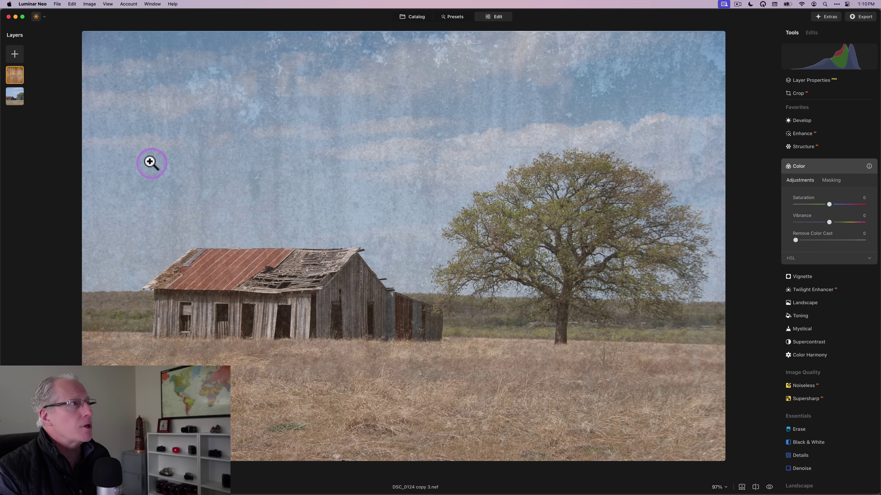
left_click_drag(829, 204, 877, 222)
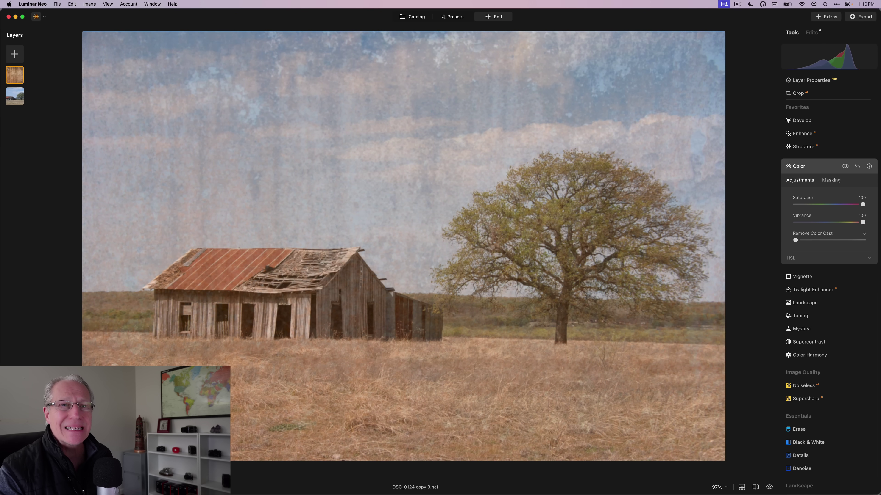
left_click(828, 168)
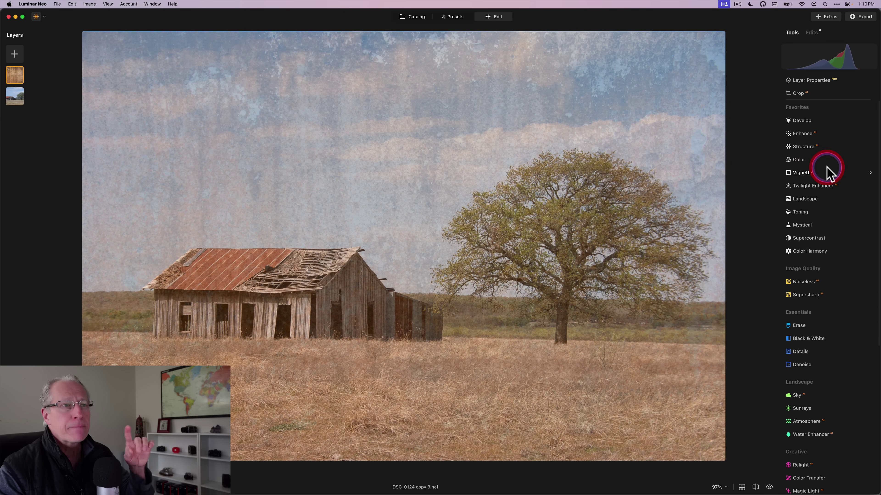
right_click(13, 78)
left_click(31, 82)
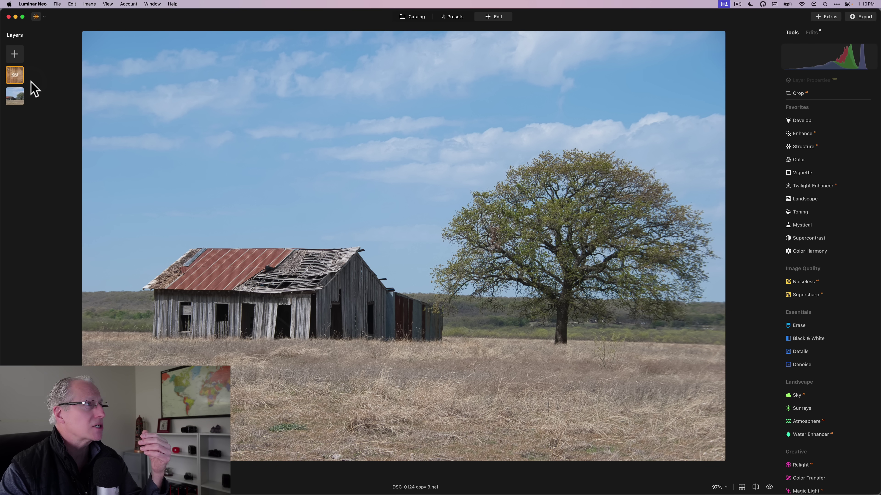
right_click(13, 75)
left_click(23, 78)
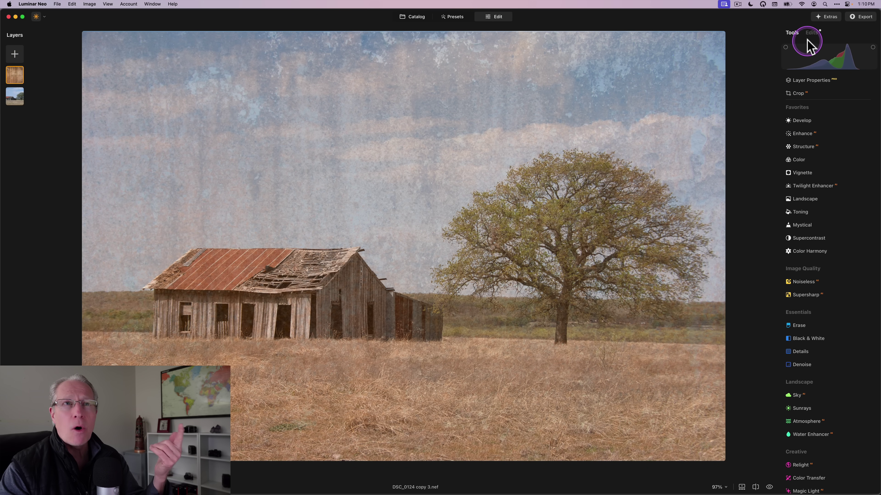
left_click(813, 34)
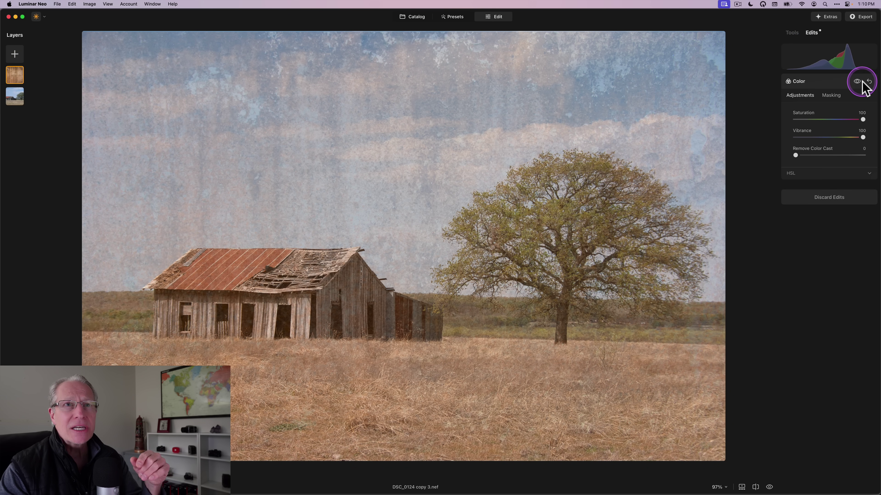
left_click(869, 81)
left_click(792, 32)
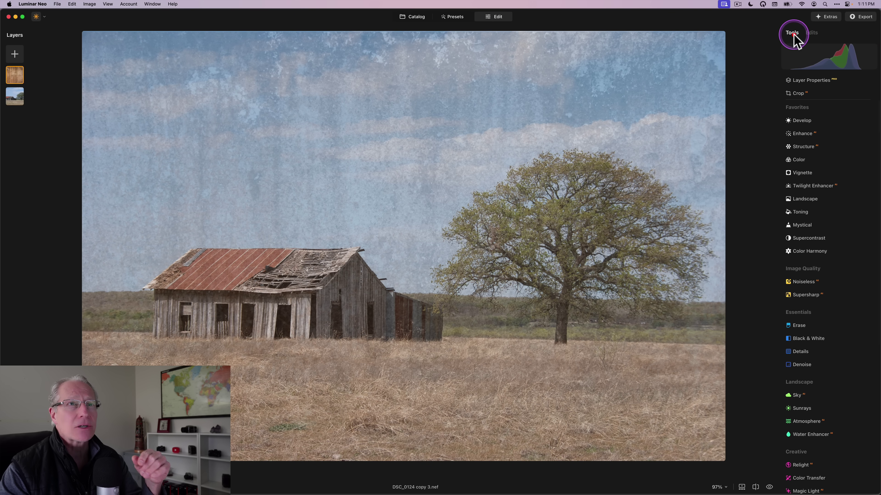
- Set the barn photo layer's Saturation and Vibrance to 100
left_click(15, 96)
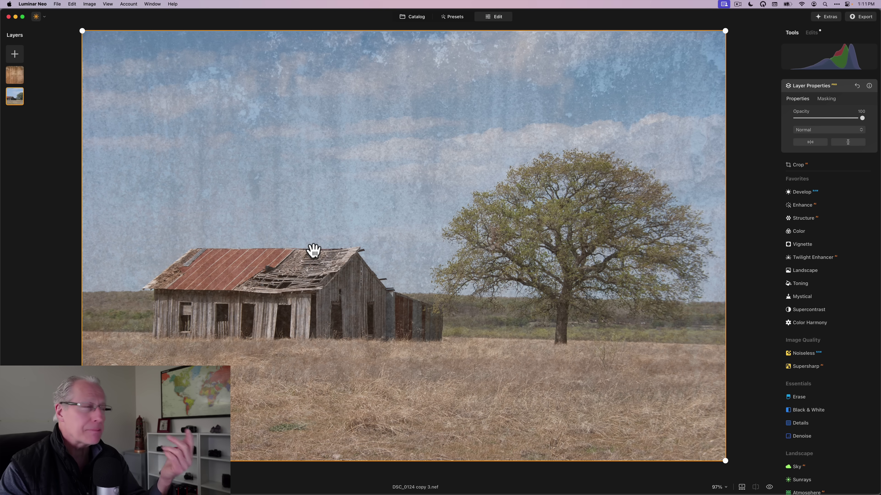
left_click_drag(765, 213, 774, 211)
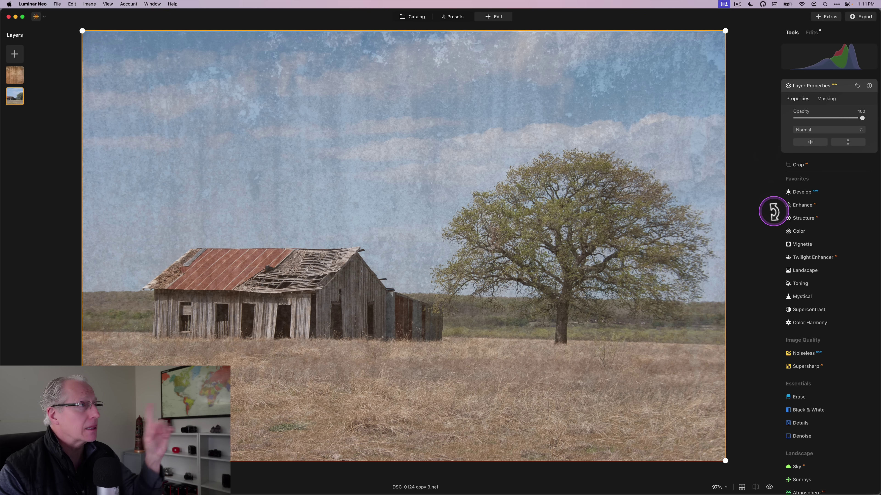
left_click(798, 231)
left_click(829, 205)
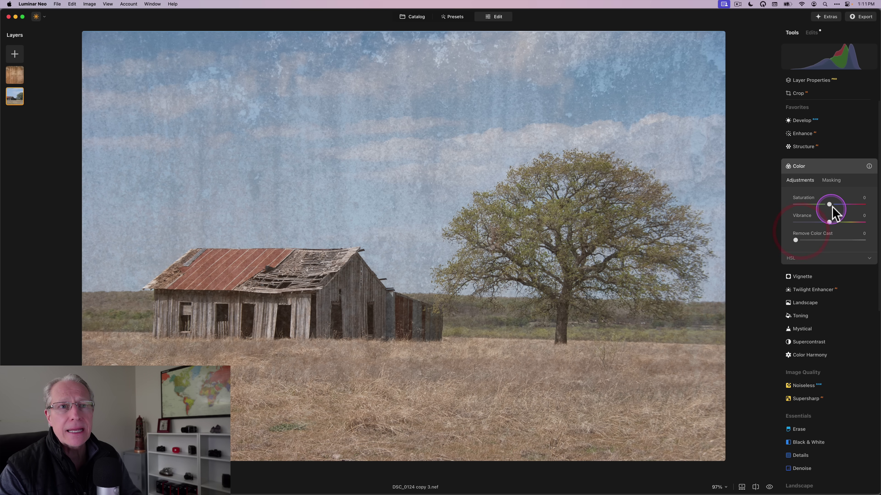
left_click_drag(829, 205, 864, 223)
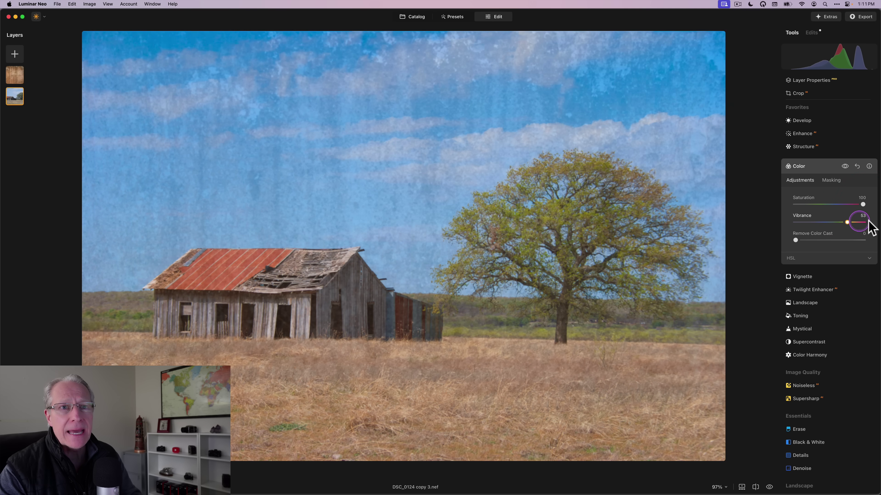
- Raise the texture layer's Saturation and Vibrance to 100 as well
left_click(20, 78)
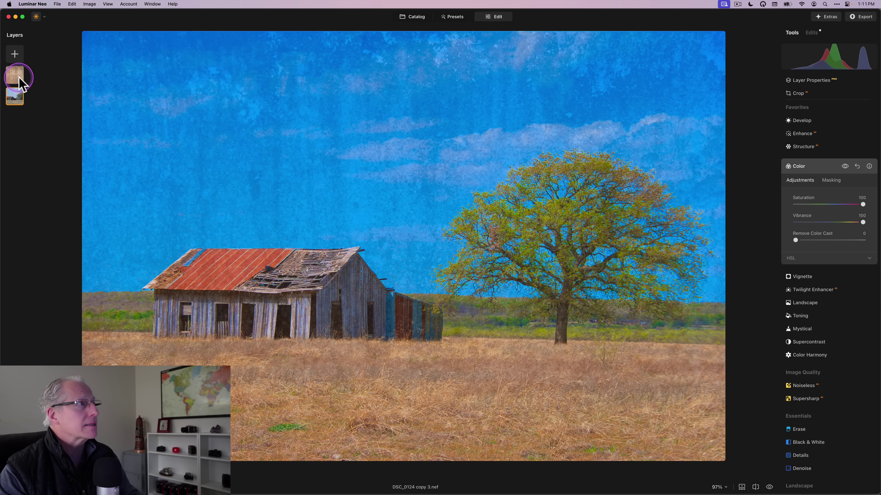
left_click(794, 255)
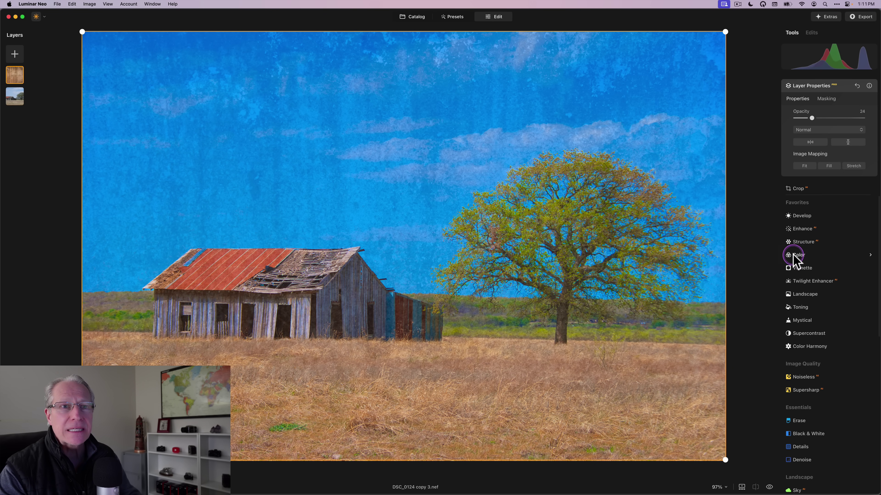
left_click_drag(829, 204, 869, 224)
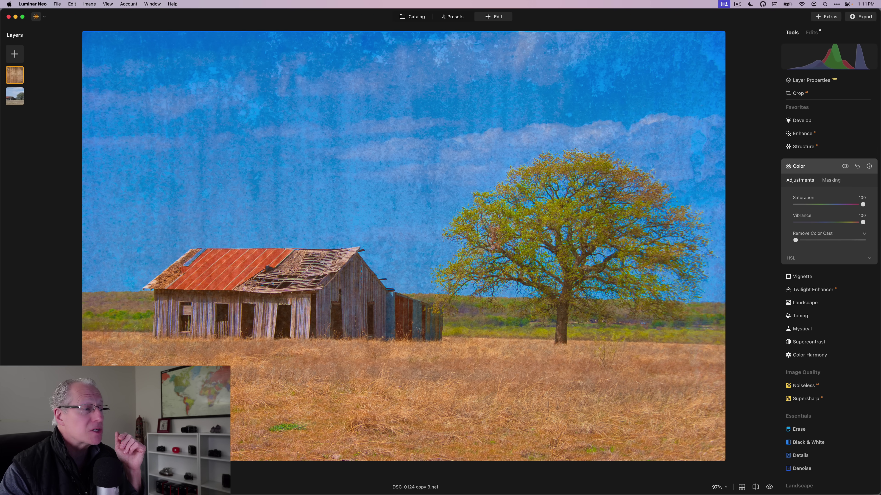
- Delete the saturated texture layer and add a texture image as a new layer at 26 opacity
key("Delete")
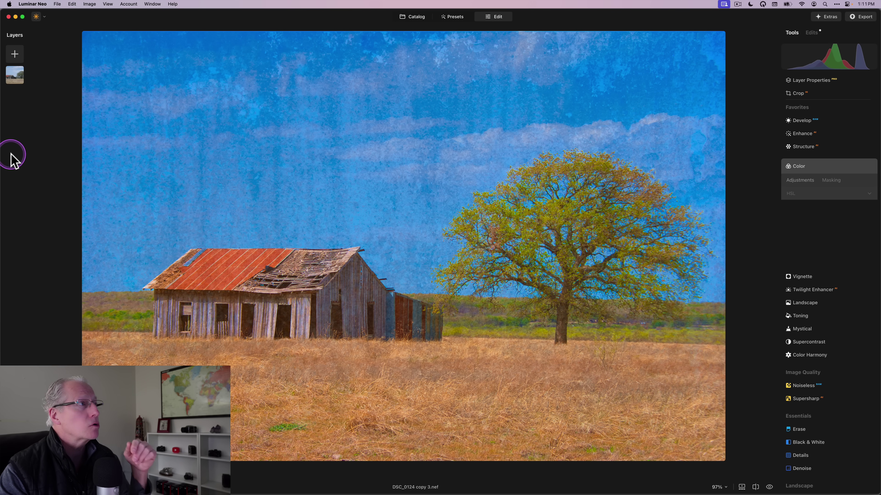
left_click(13, 53)
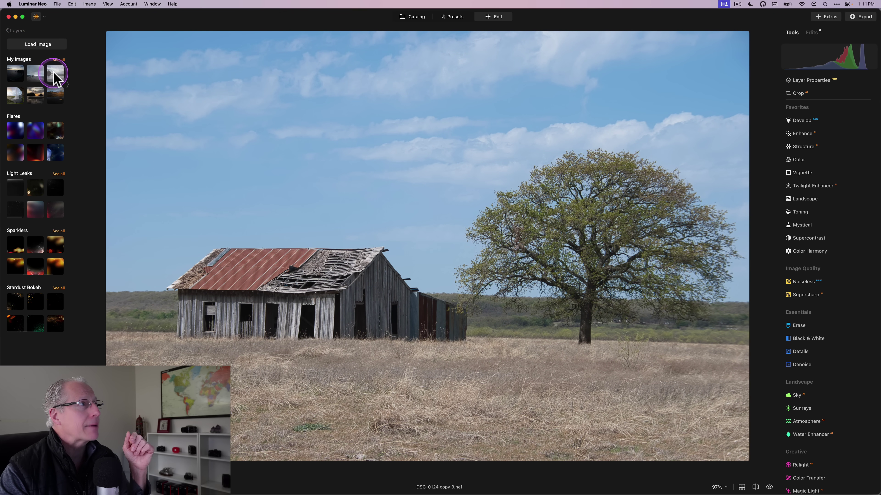
left_click(58, 60)
scroll(52, 266, "down", 5)
scroll(52, 266, "down", 3)
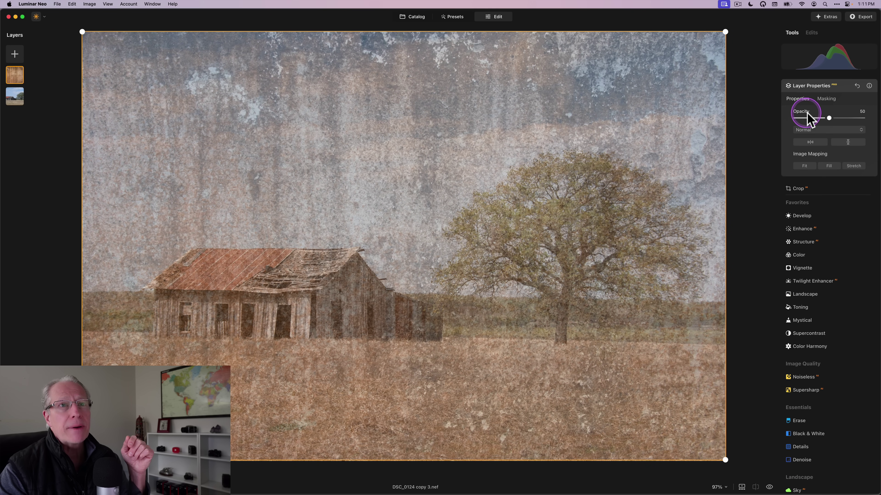
left_click(812, 118)
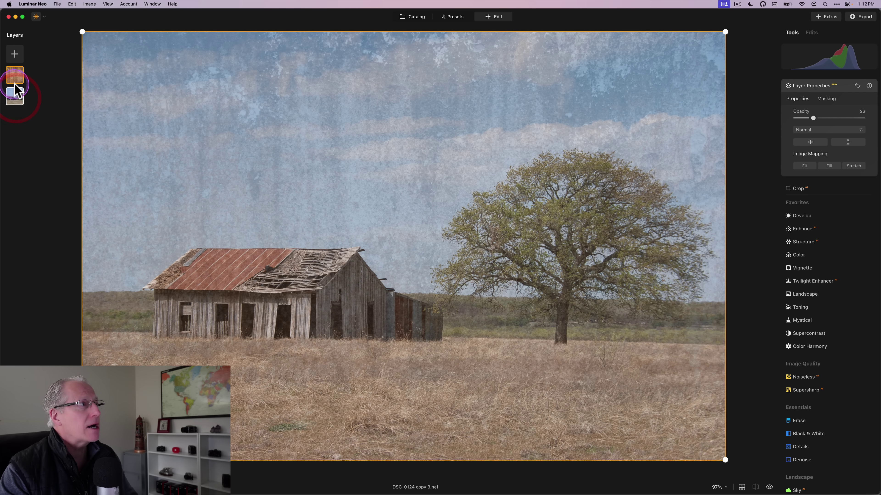
- Merge the texture and barn layers with Merge Layers and select the new top merged layer
left_click(18, 76)
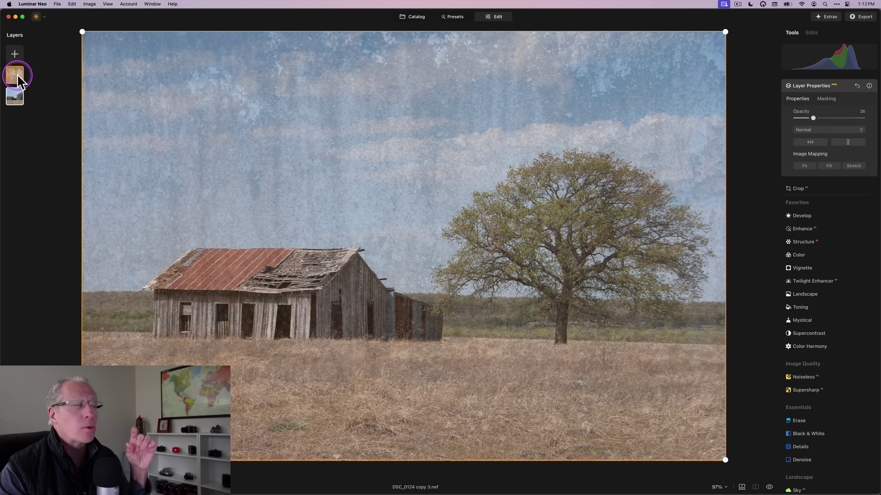
right_click(19, 80)
left_click(33, 80)
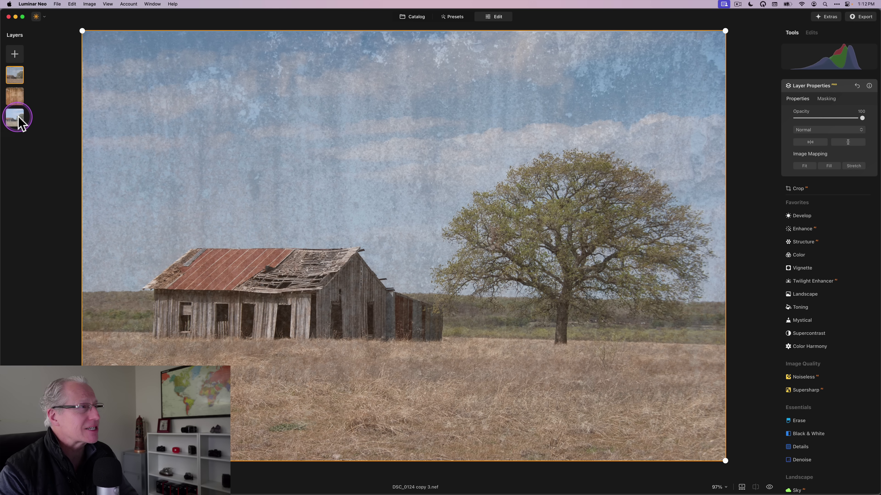
left_click(22, 78)
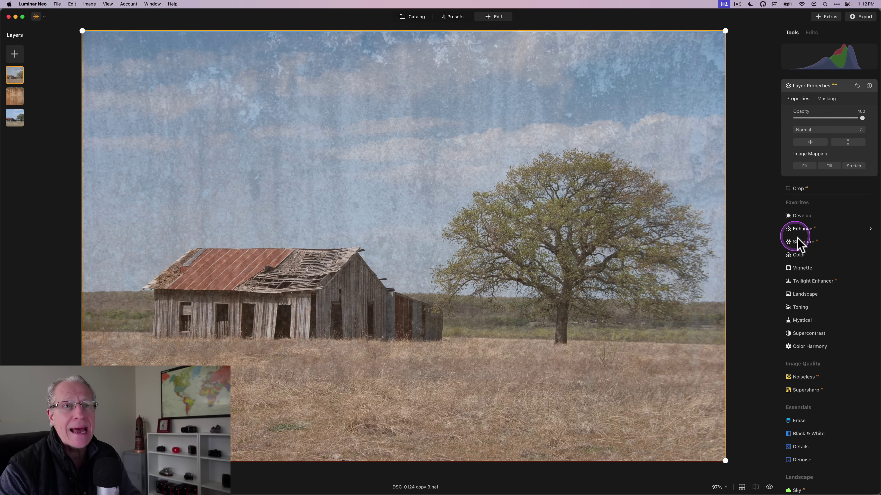
- Raise the merged layer's Saturation to 88, then return to the Catalog
left_click(803, 256)
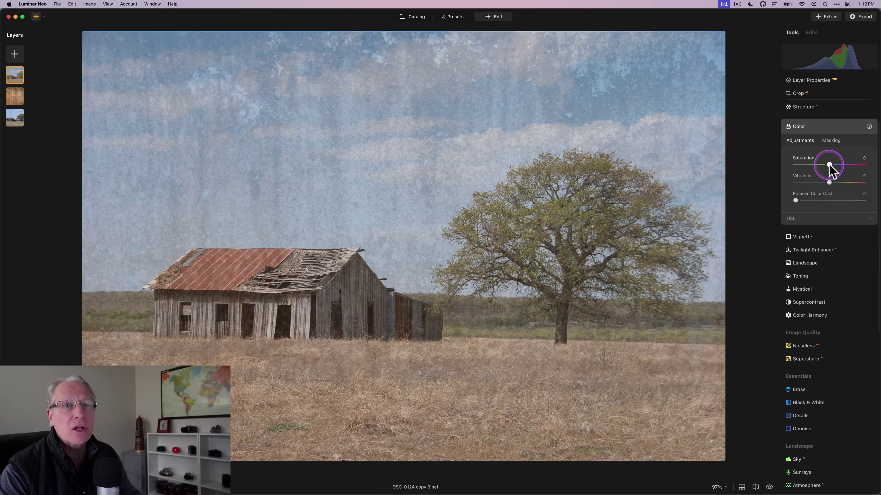
left_click_drag(829, 165, 870, 184)
left_click(823, 129)
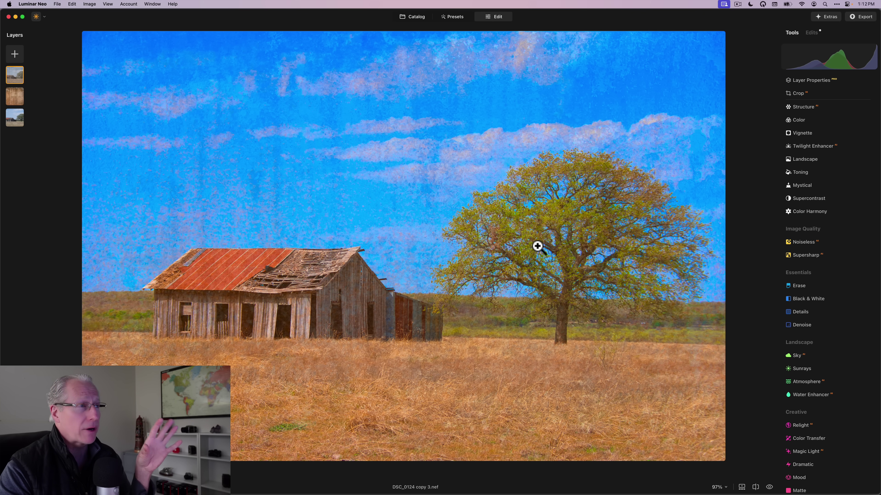
left_click(406, 16)
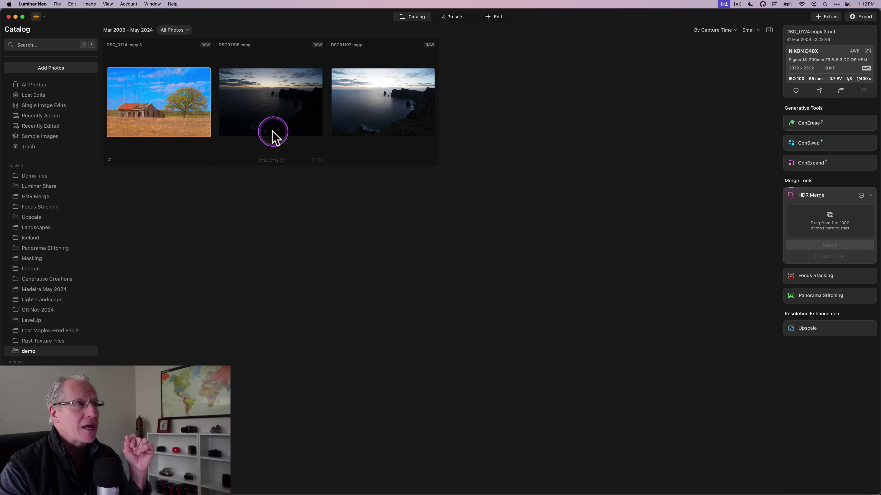
- Reset all edits on the barn photo
right_click(160, 113)
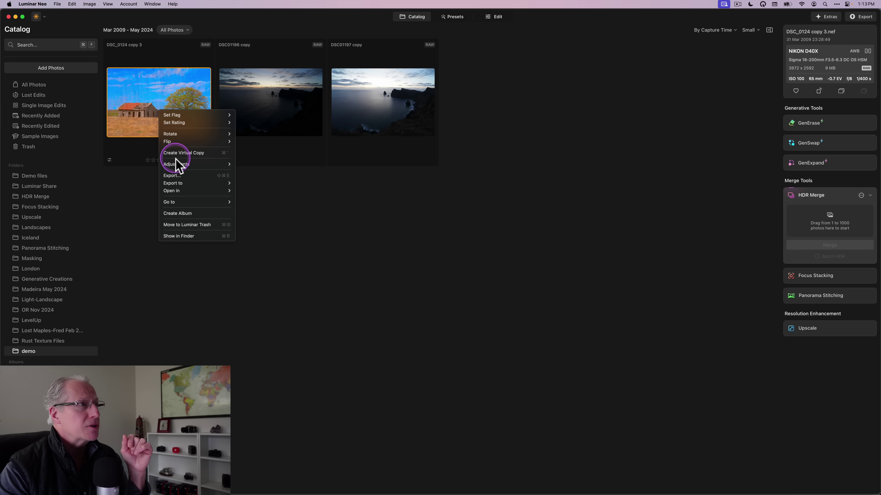
mouse_move(175, 164)
left_click(240, 196)
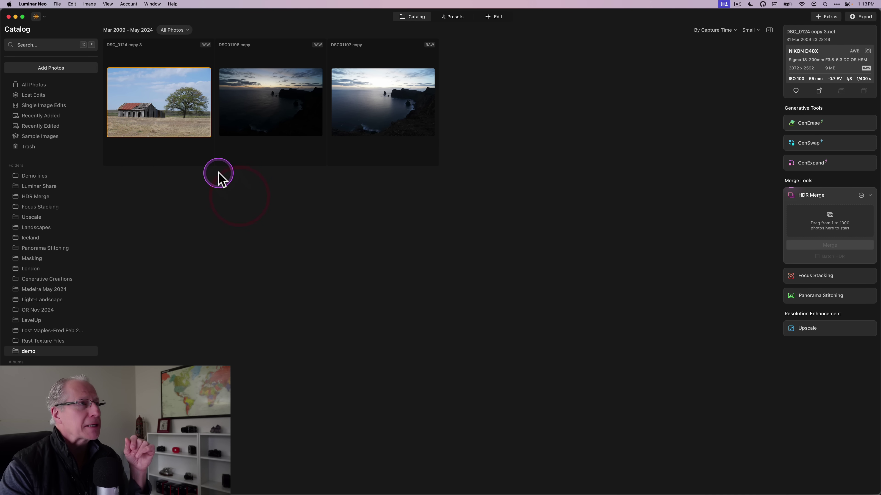
- Compare seascape exposures DSC01196 and DSC01197, then open the brighter DSC01197 in Edit
double_click(292, 122)
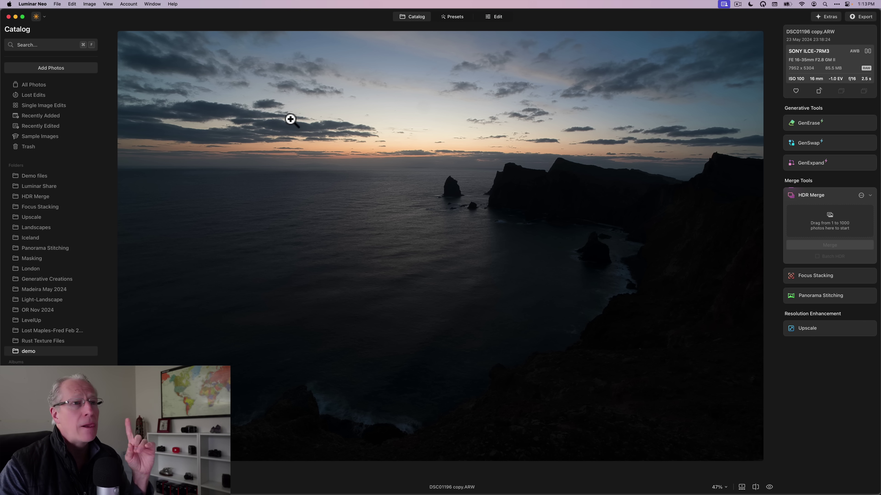
key("Right")
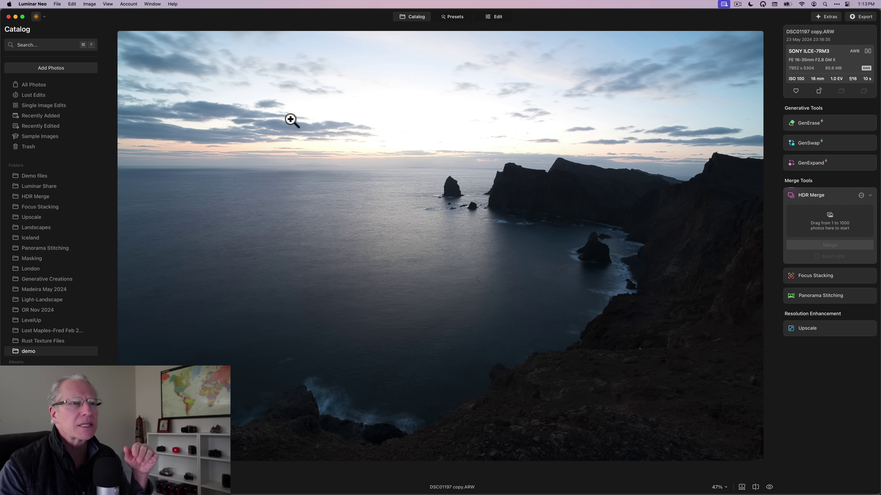
key("Left")
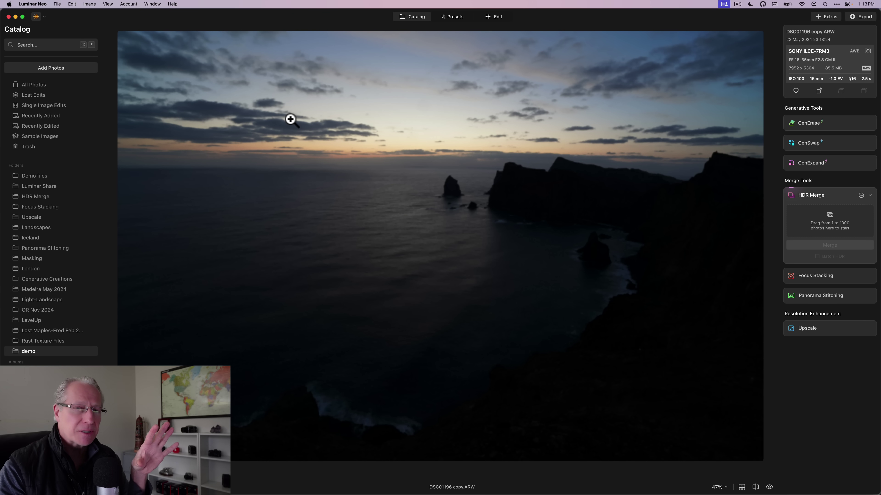
key("Right")
key("Left")
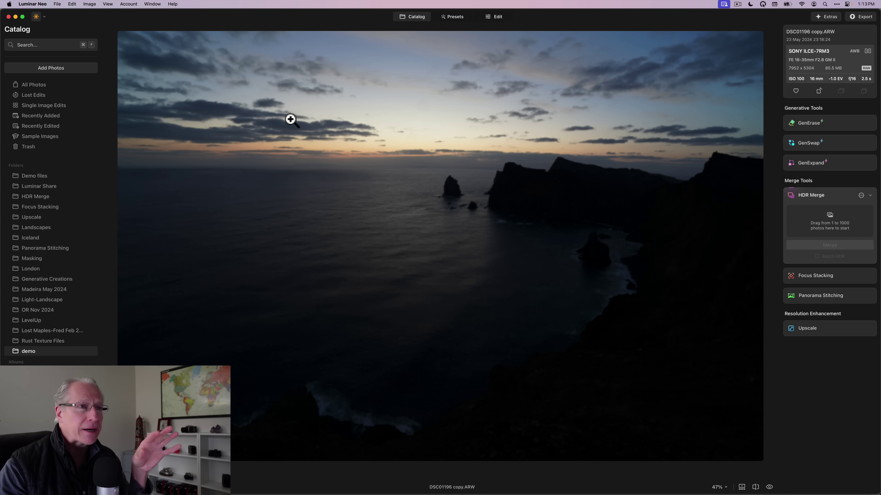
key("Right")
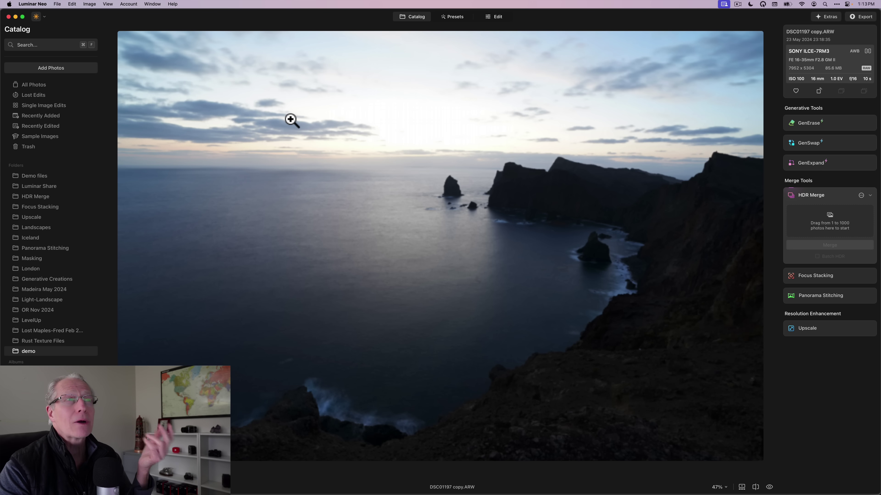
left_click(492, 16)
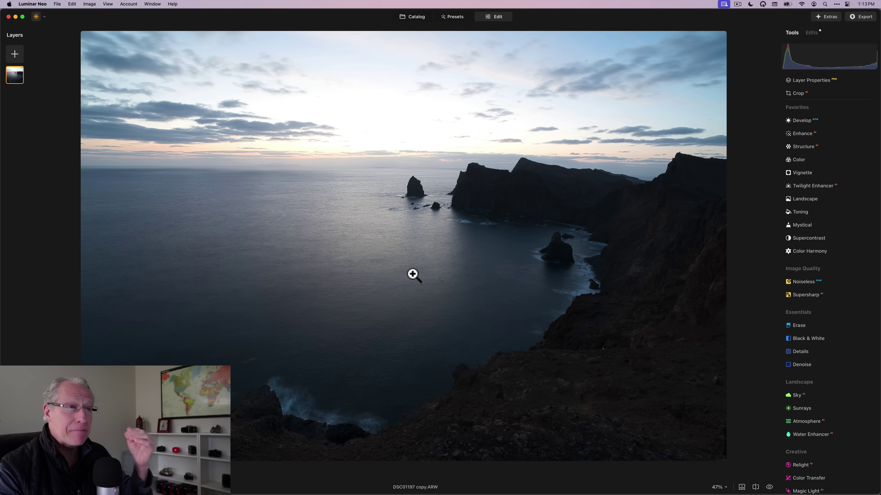
- Add the darker seascape exposure from My Images as an image layer at 50 opacity
left_click(14, 55)
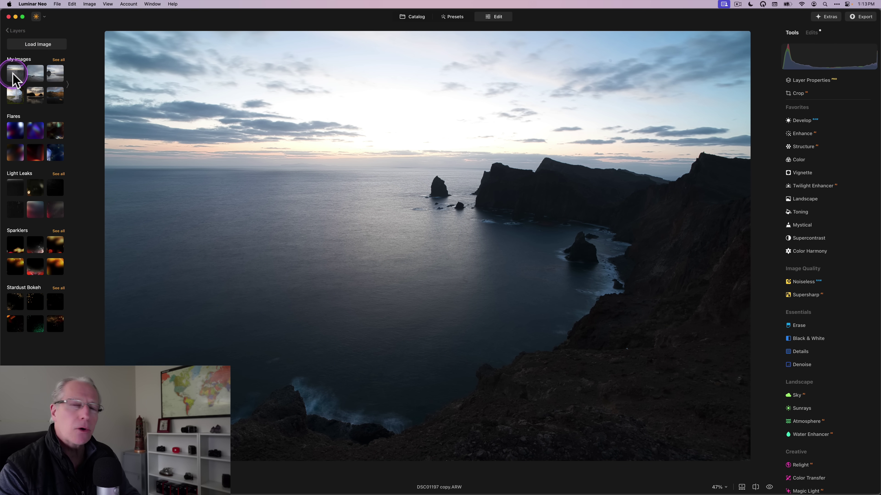
left_click(14, 73)
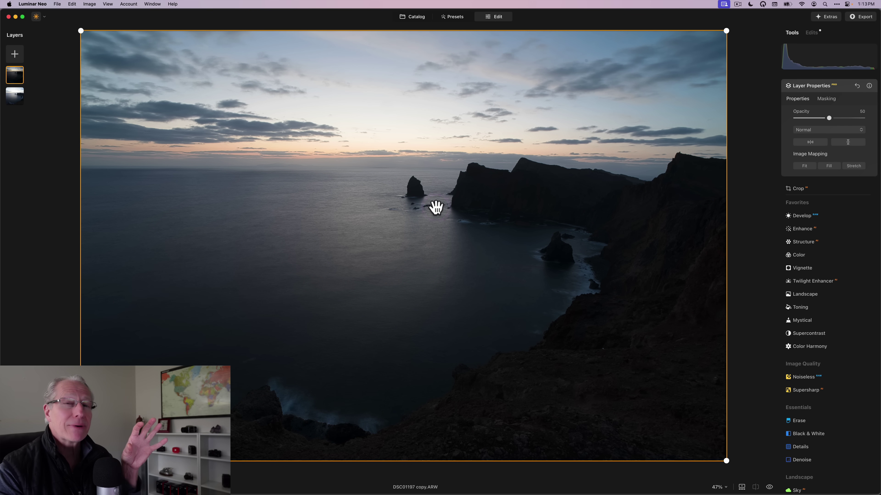
left_click(537, 150)
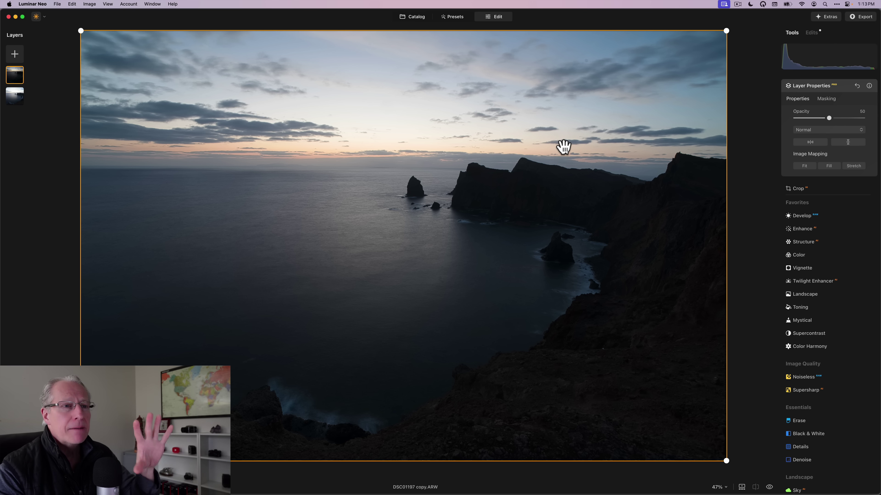
left_click_drag(613, 334, 633, 342)
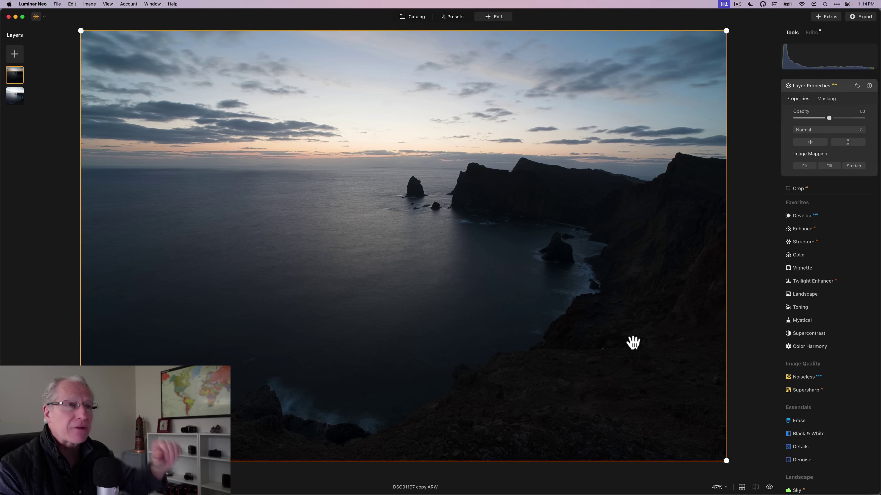
- Mask the dark seascape layer with a linear gradient across the horizon, limiting it to the sky
left_click(827, 99)
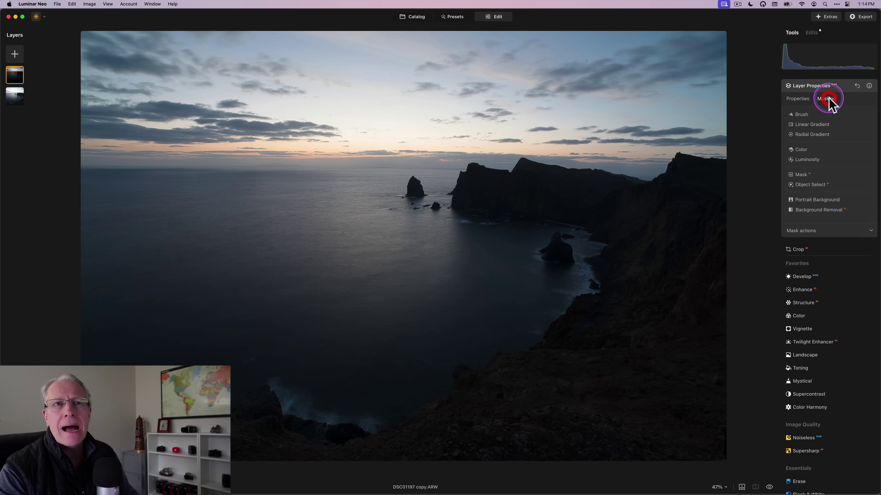
left_click(804, 124)
left_click_drag(414, 151, 415, 189)
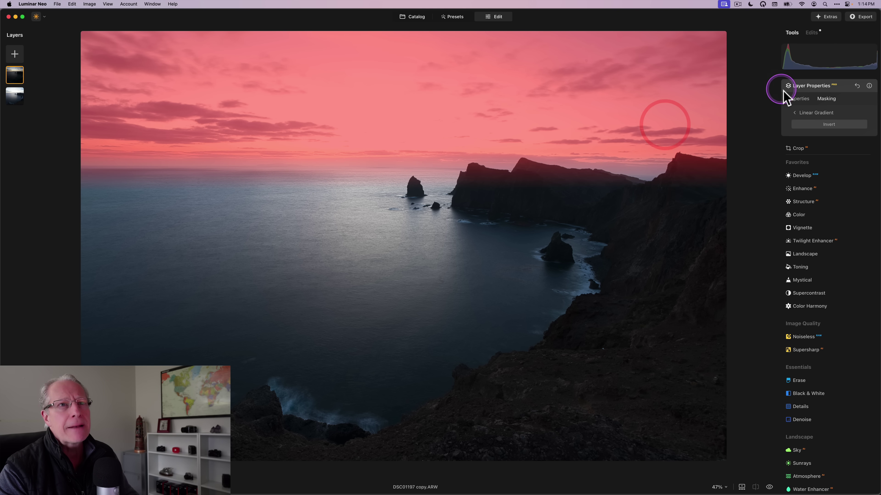
left_click(794, 99)
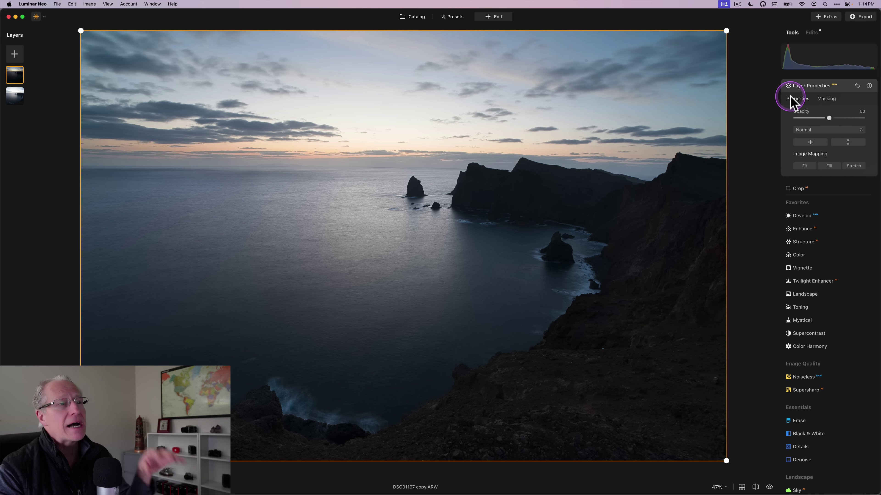
- Fine-tune the top layer's opacity to balance sky and cliffs
left_click(829, 119)
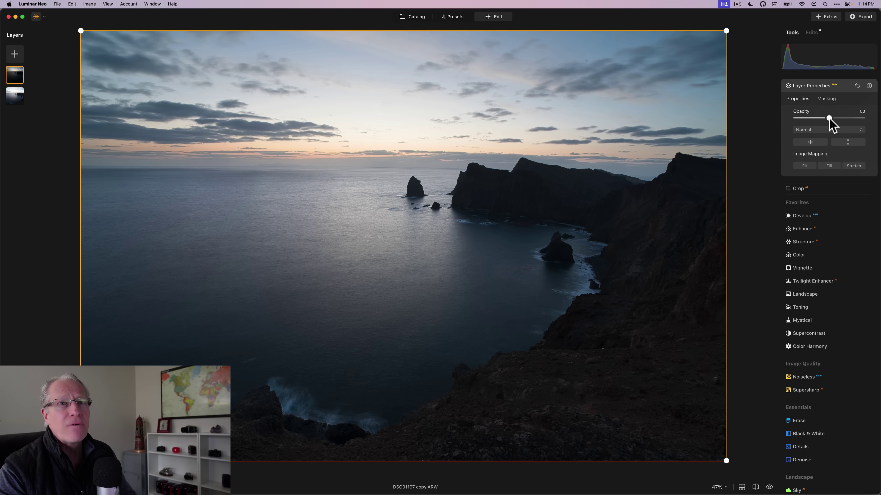
mouse_move(829, 118)
left_mouse_down()
mouse_move(872, 118)
mouse_move(829, 118)
left_mouse_up()
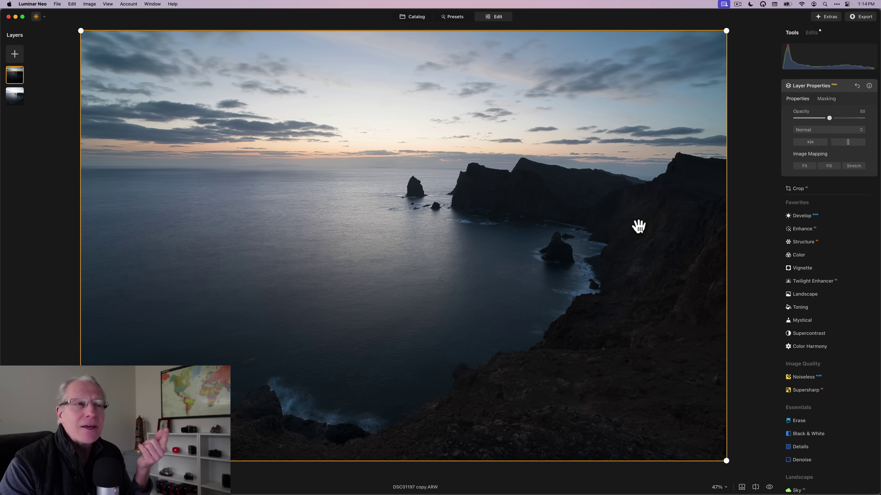
left_click_drag(323, 65, 349, 103)
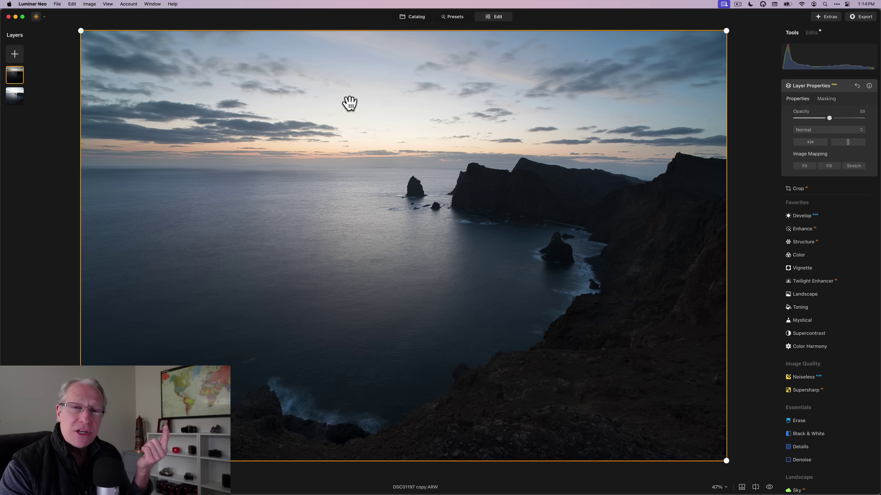
left_click(15, 133)
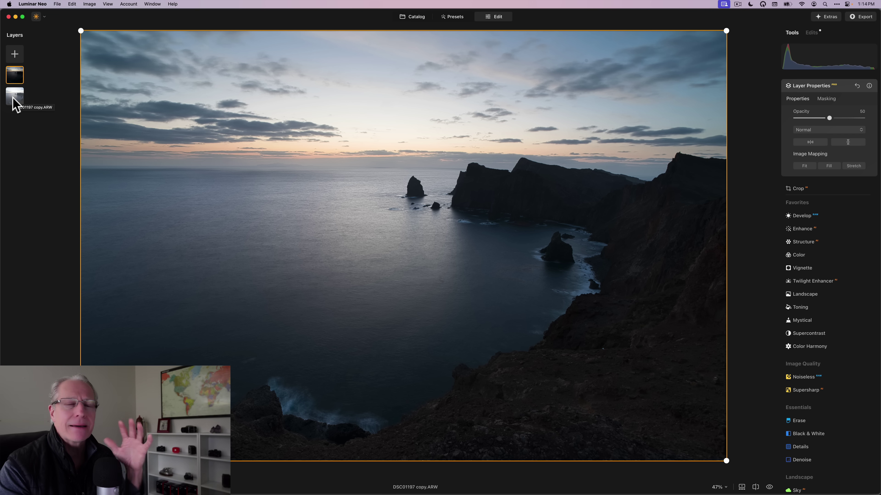
- Merge the two seascape layers into a new combined top layer
left_click(15, 108)
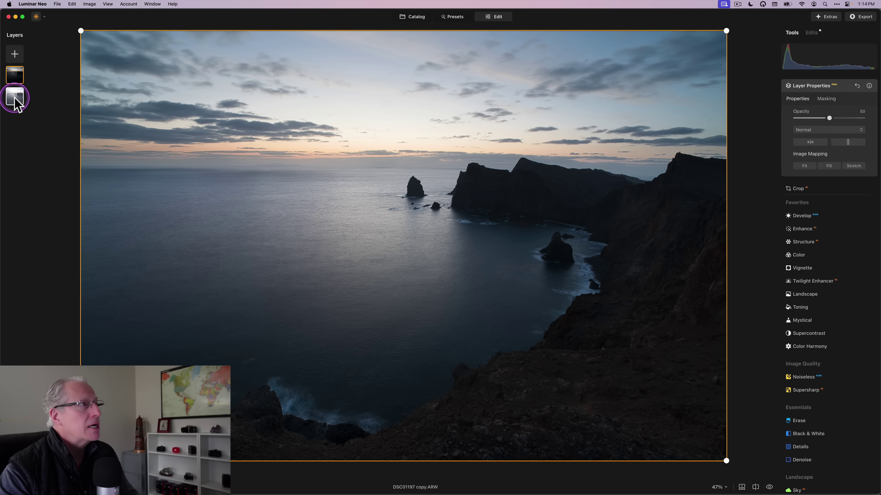
right_click(16, 103)
left_click(30, 103)
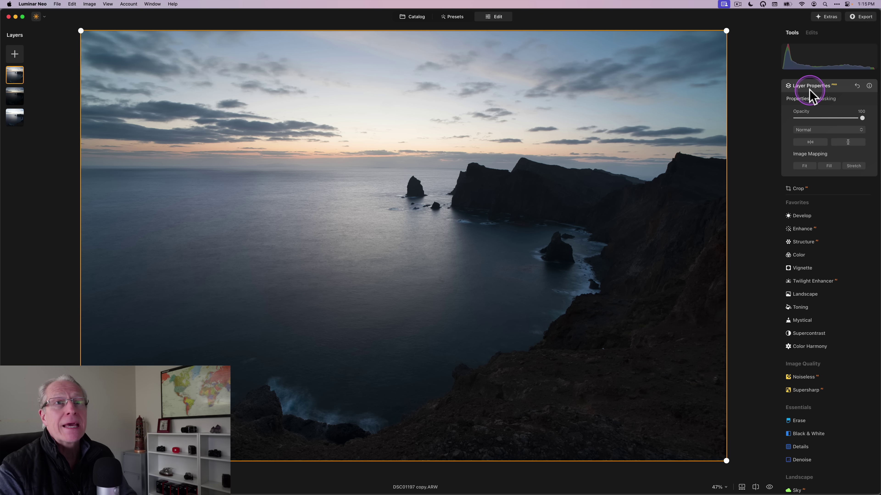
- Set Highlights to -40 and Shadows to 22, and add Landscape Golden Hour at 43
left_click(802, 215)
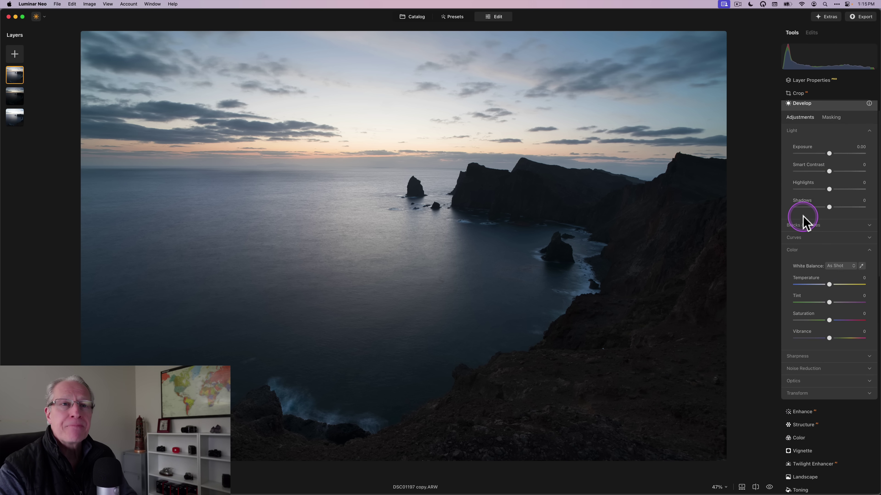
left_click_drag(828, 181, 816, 181)
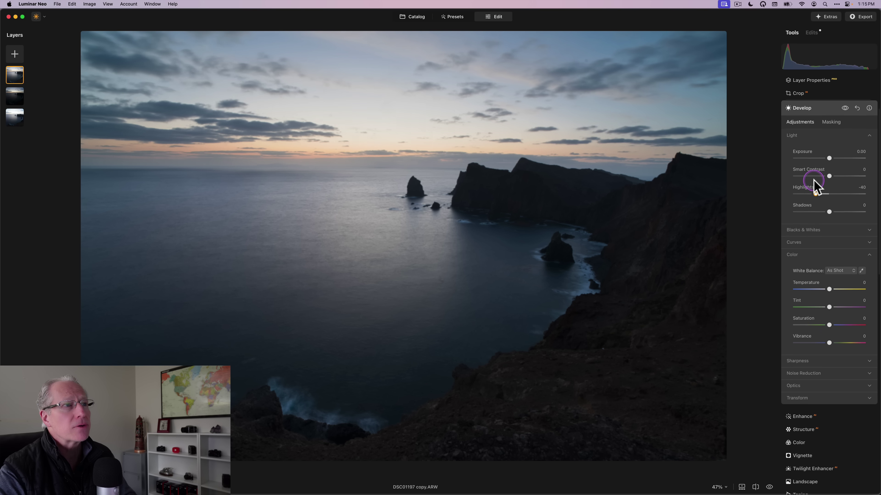
left_click_drag(829, 212, 836, 212)
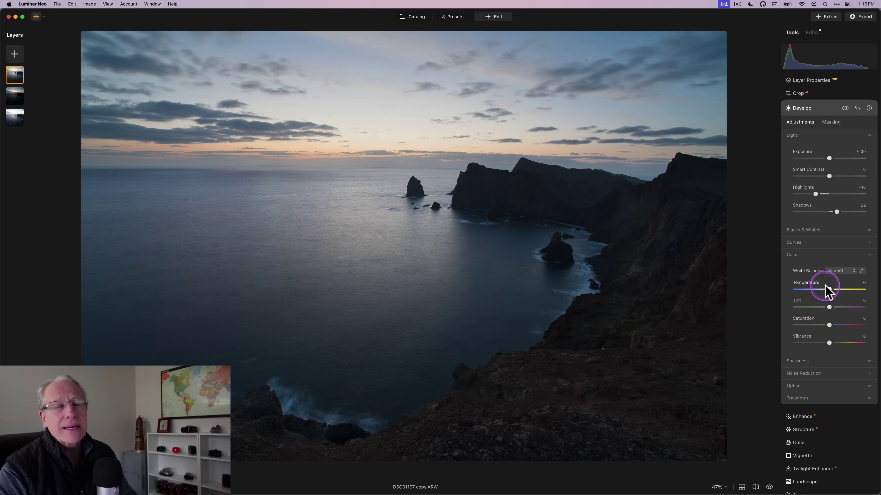
left_click(819, 107)
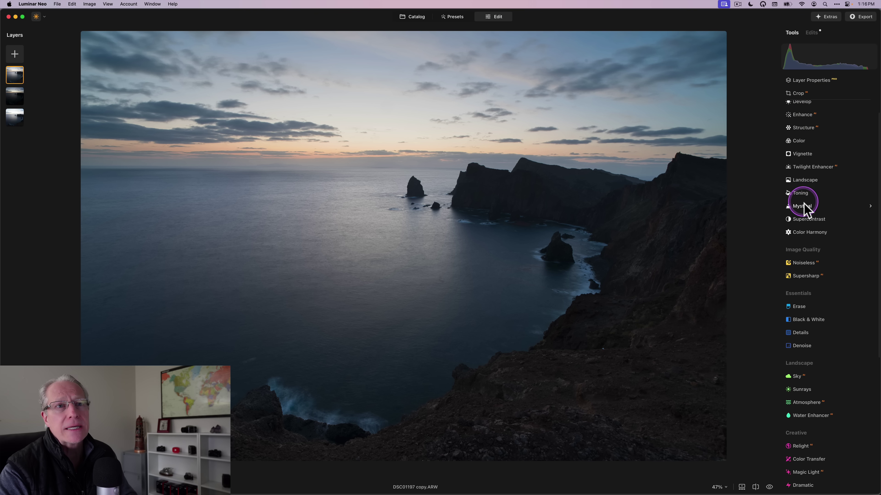
left_click(805, 180)
left_click_drag(809, 233, 824, 240)
left_click(810, 186)
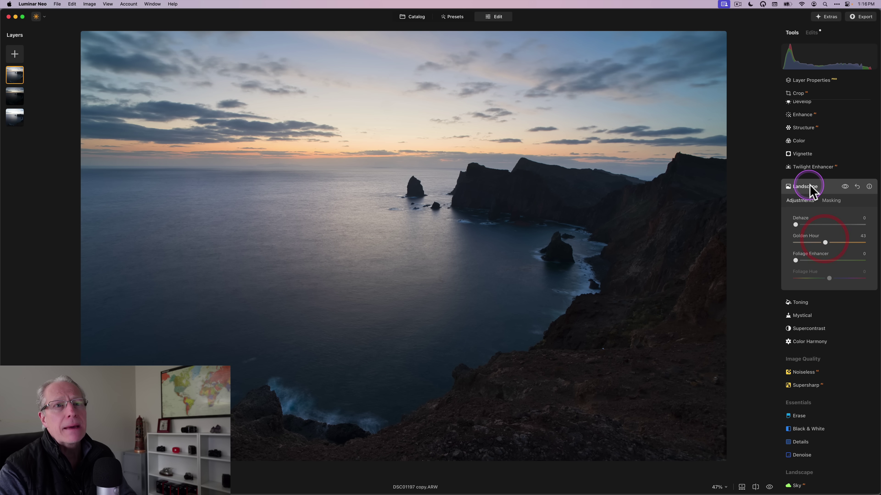
- In Color Harmony set Brilliance 8, Warmth 18, and split-colour Warm 11
left_click(809, 239)
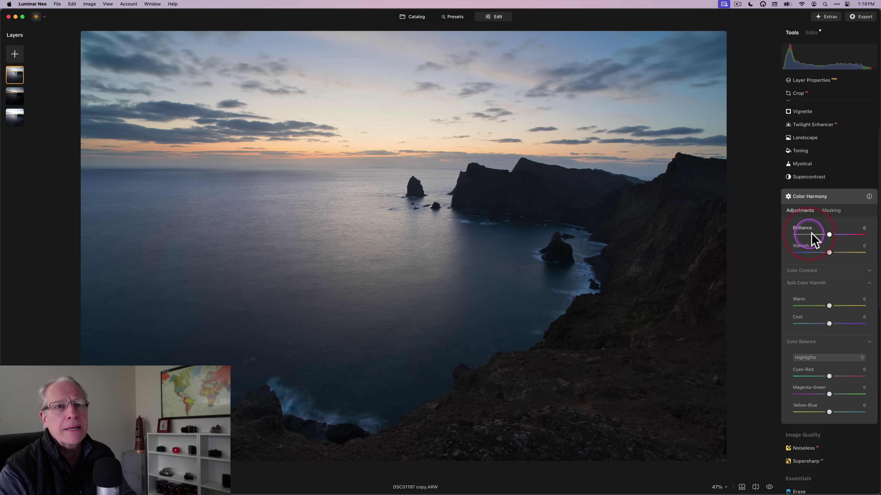
left_click_drag(828, 235, 835, 253)
left_click_drag(829, 309, 833, 306)
left_click_drag(829, 376, 834, 376)
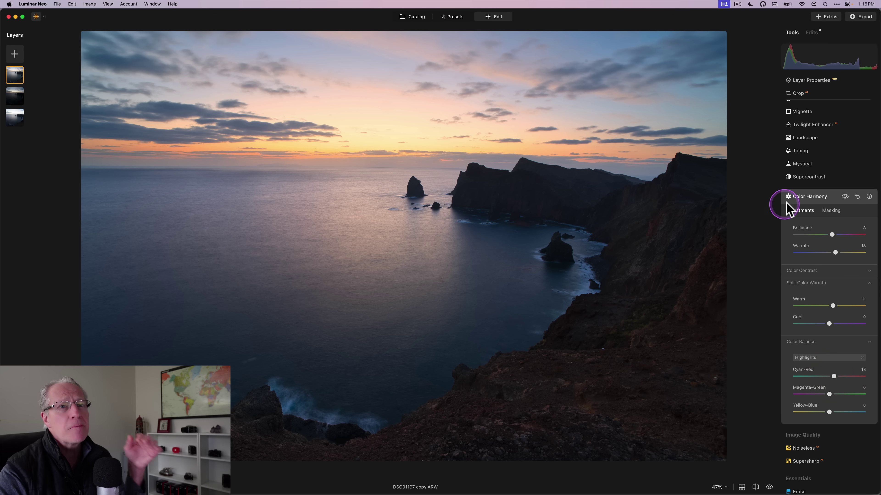
left_click(808, 197)
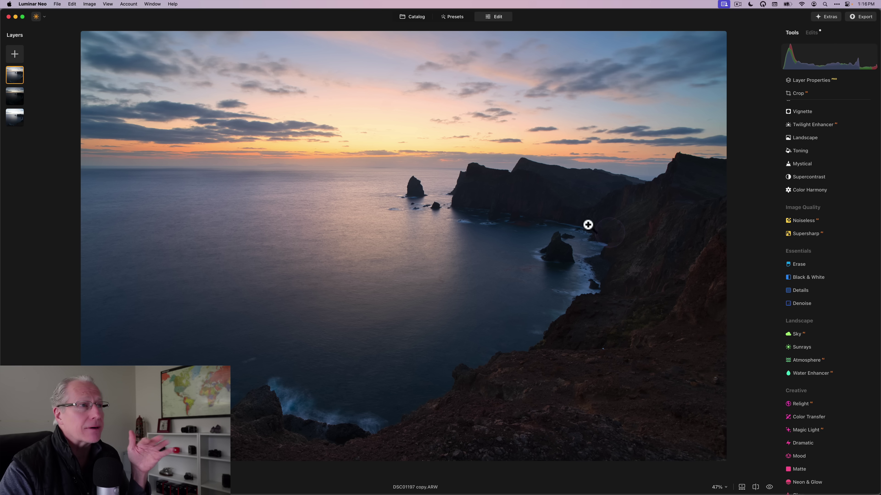
left_click(434, 182)
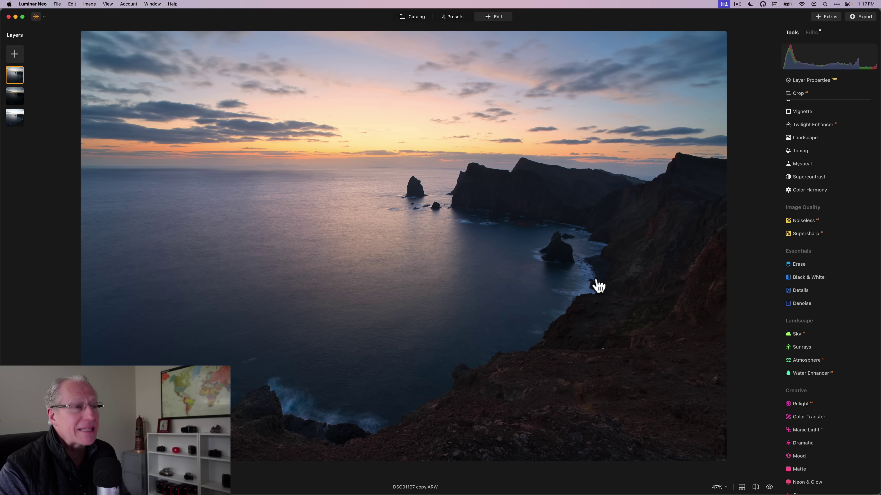
key("super+Tab")
left_click(369, 311)
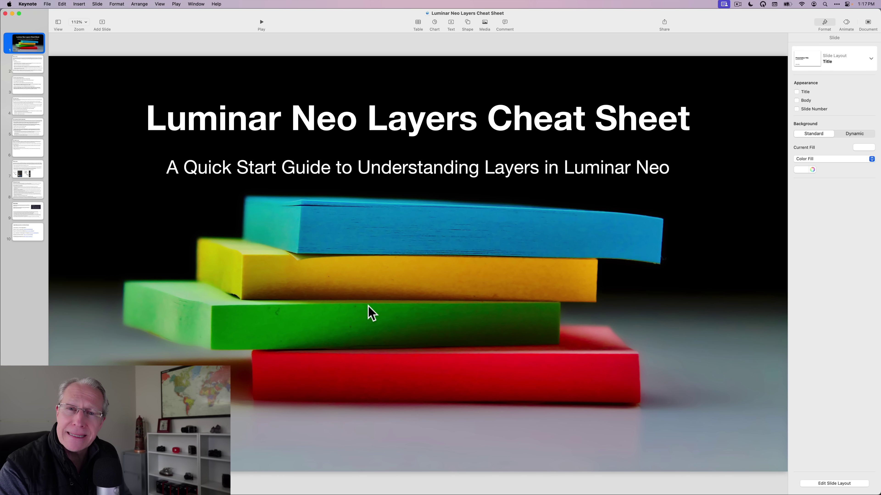
key("super+Tab")
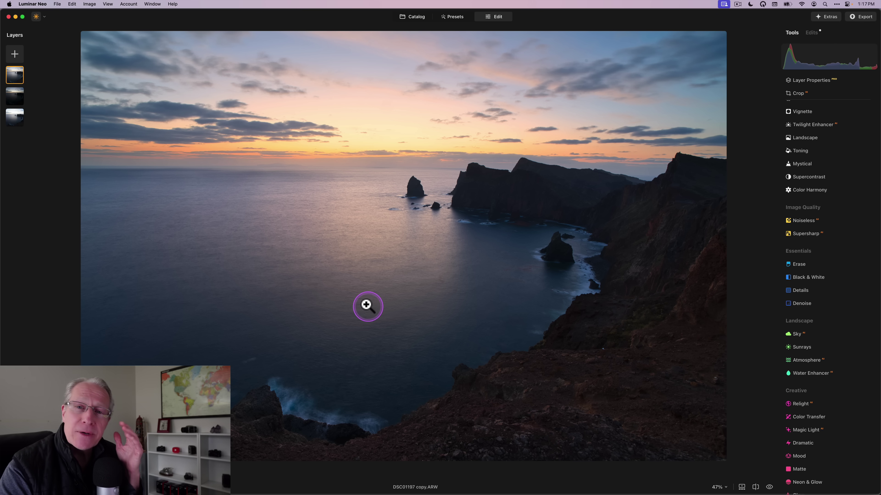